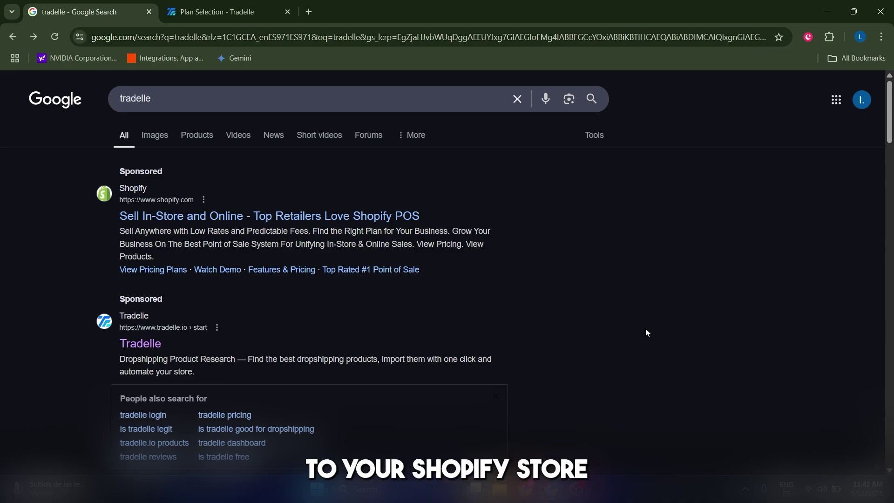
# Scroll the Google results for 'tradelle' to find the sponsored Tradelle result.
pyautogui.scroll(-3, 508, 316)
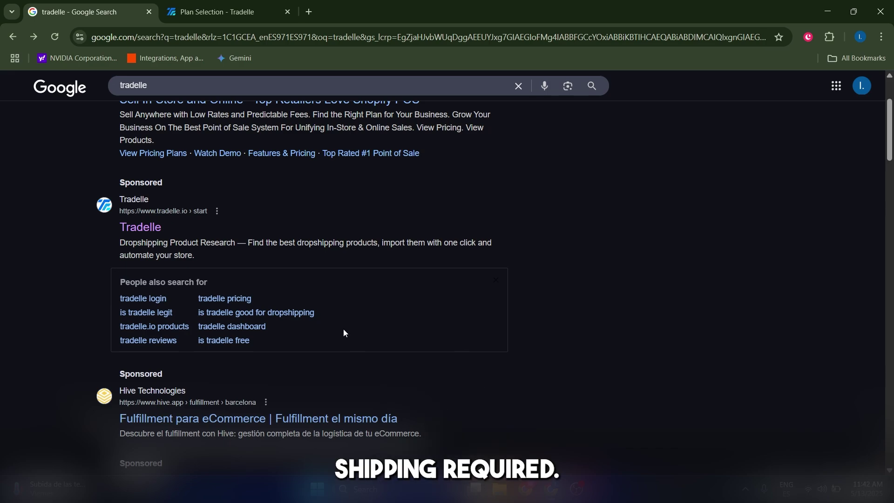
pyautogui.scroll(1, 298, 280)
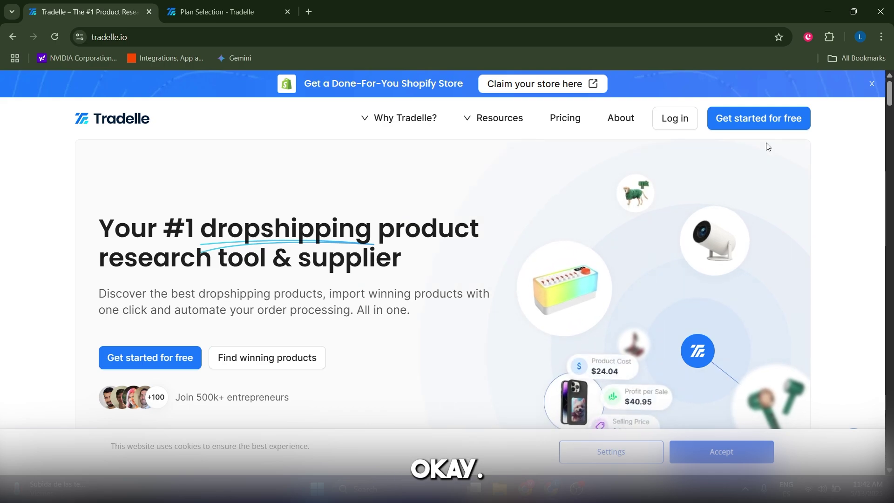
# Scroll through the tradelle.io homepage's features and reviews sections.
pyautogui.scroll(-10, 403, 268)
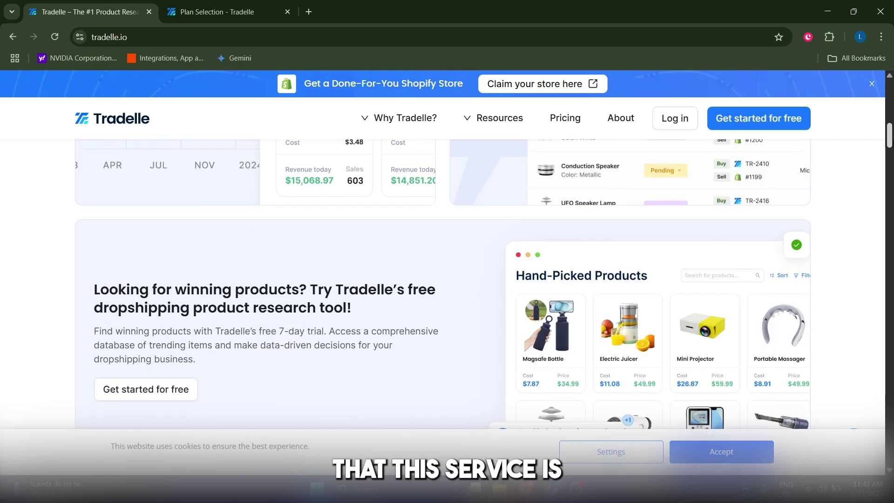
pyautogui.scroll(-15, 827, 341)
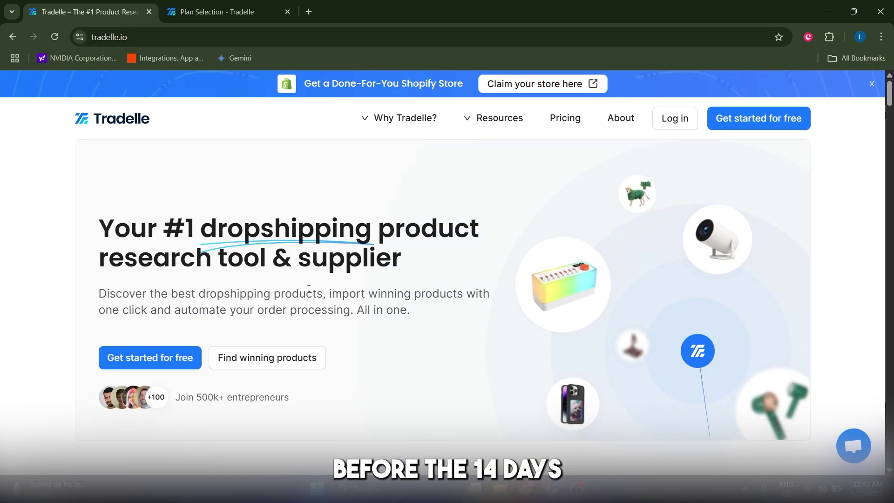
pyautogui.scroll(-5, 350, 271)
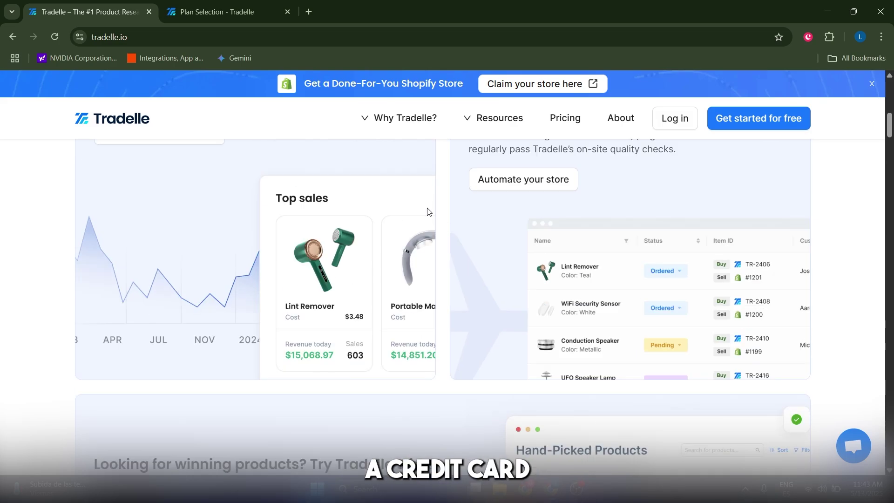
pyautogui.scroll(10, 429, 212)
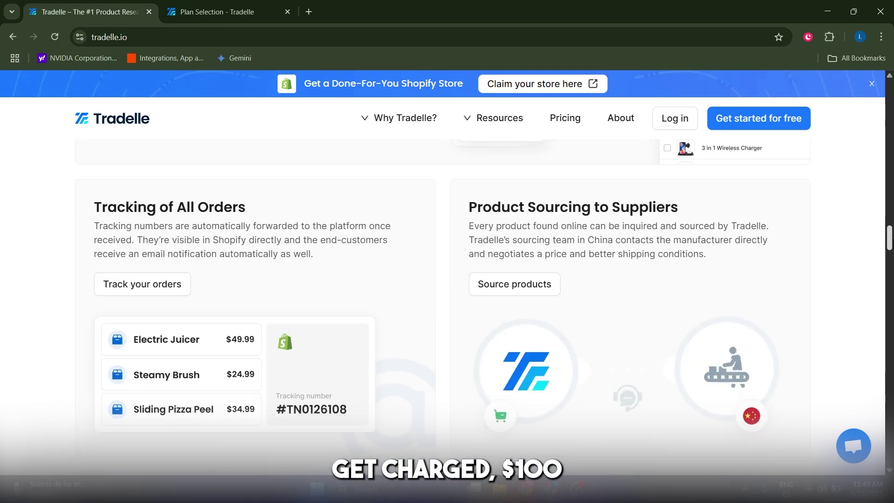
pyautogui.scroll(-8, 445, 335)
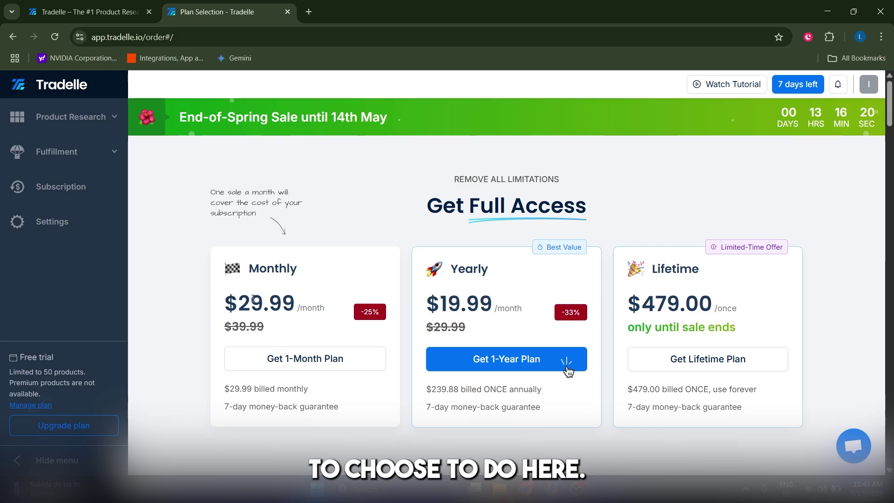
pyautogui.scroll(-20, 876, 220)
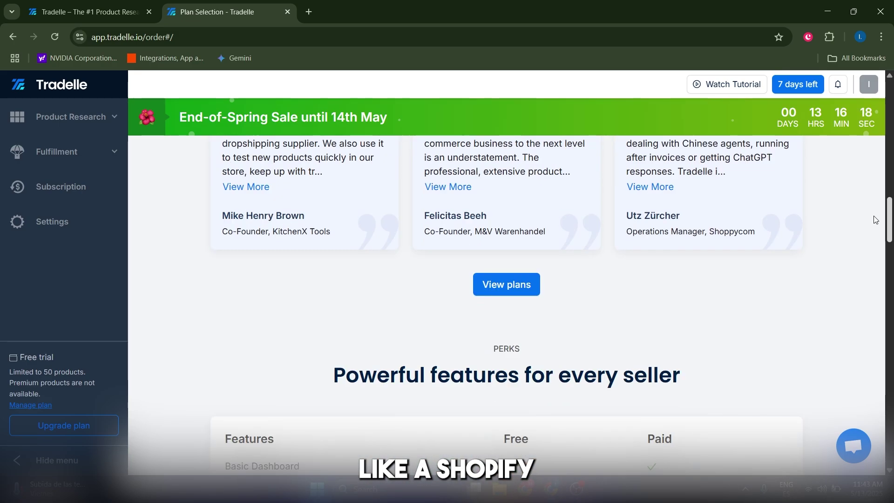
pyautogui.click(512, 280)
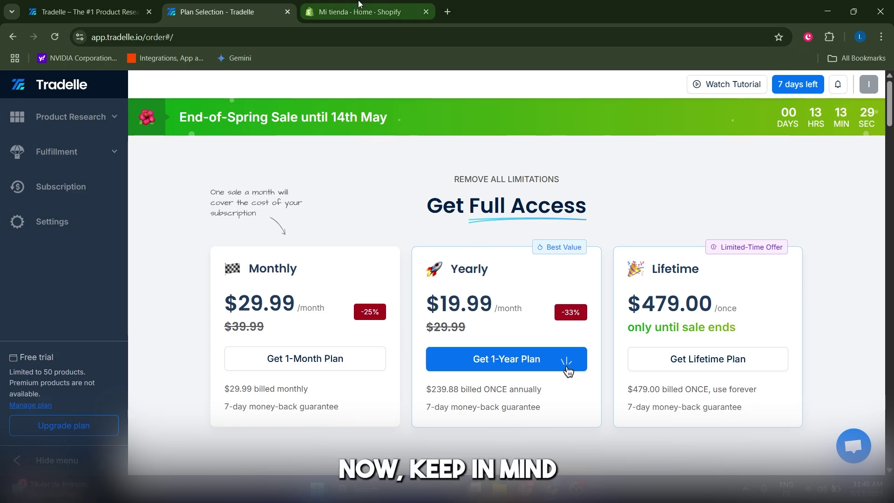
pyautogui.click(360, 8)
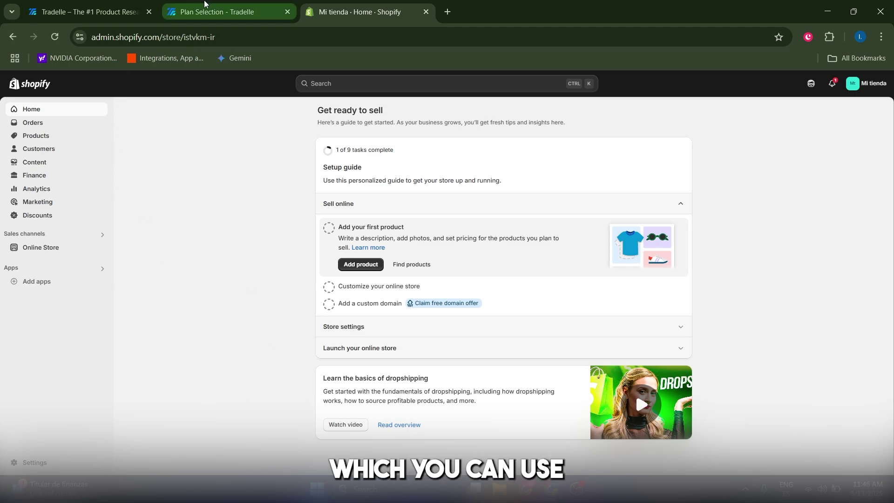
pyautogui.click(182, 3)
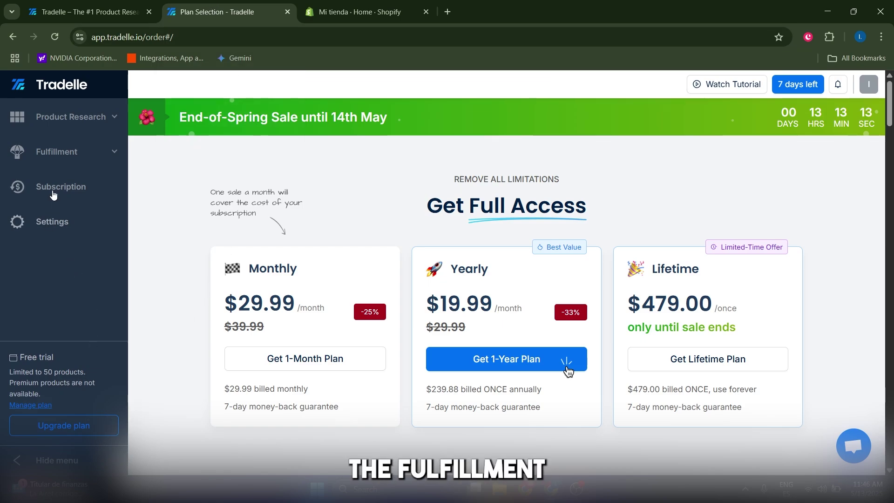
# Check the Subscriptions page showing the trial ending in 7 days, then view the extension plans.
pyautogui.click(58, 152)
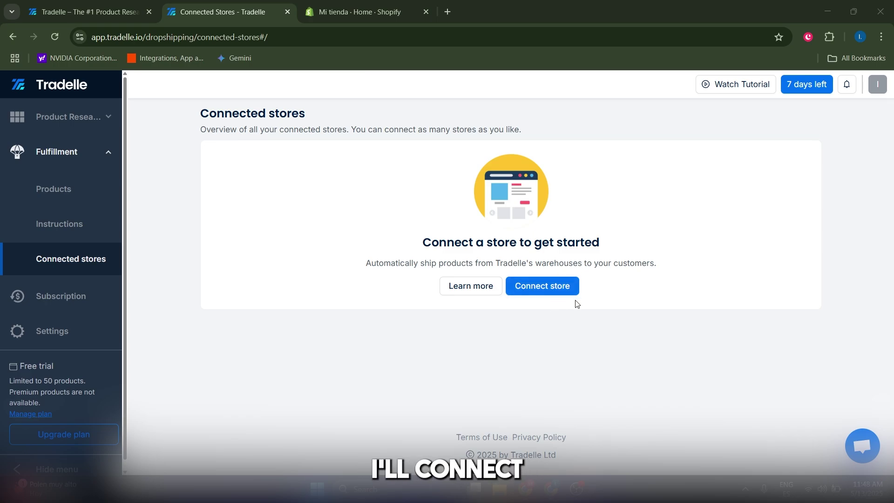
pyautogui.click(60, 303)
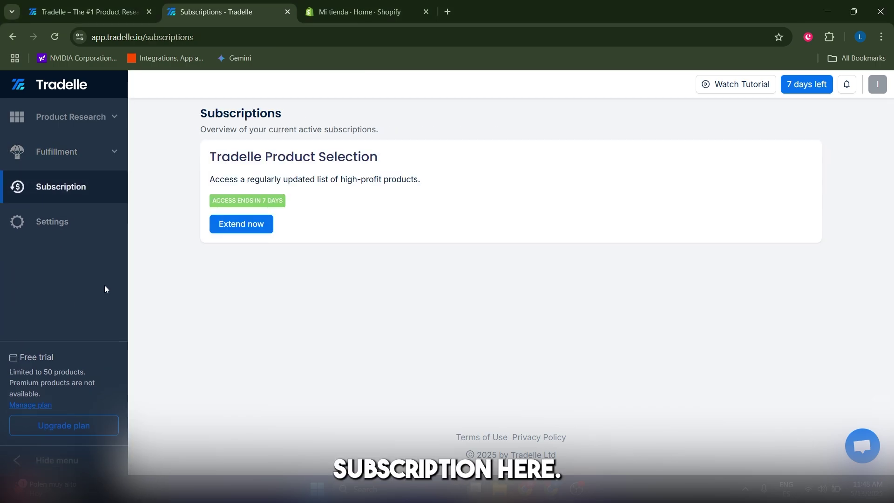
pyautogui.click(228, 223)
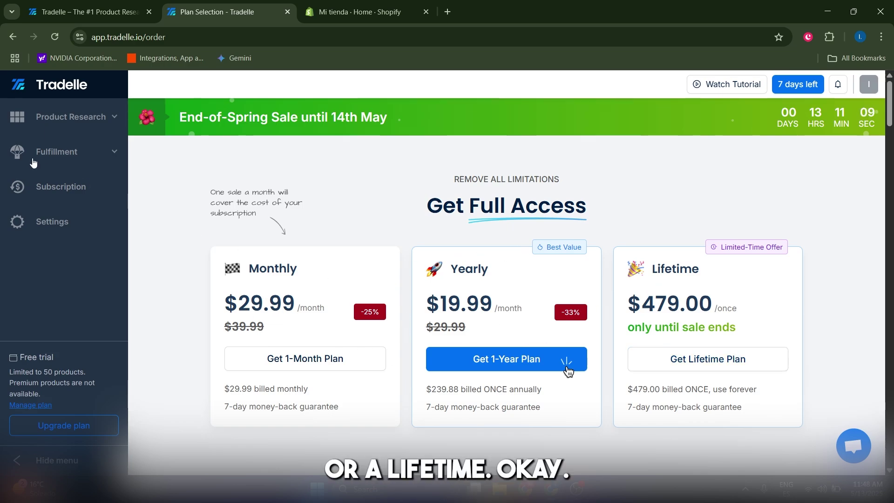
# Try connecting a Shopify store from Fulfillment Products and dismiss the upgrade prompt.
pyautogui.click(97, 154)
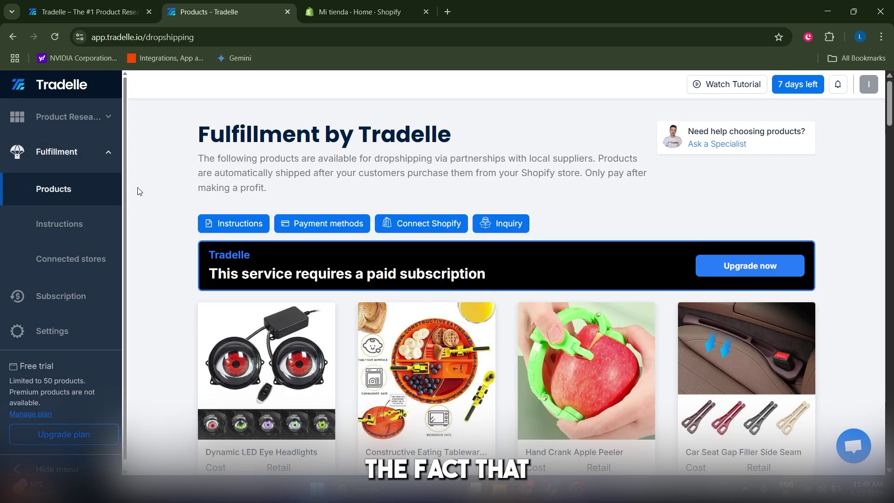
pyautogui.click(411, 225)
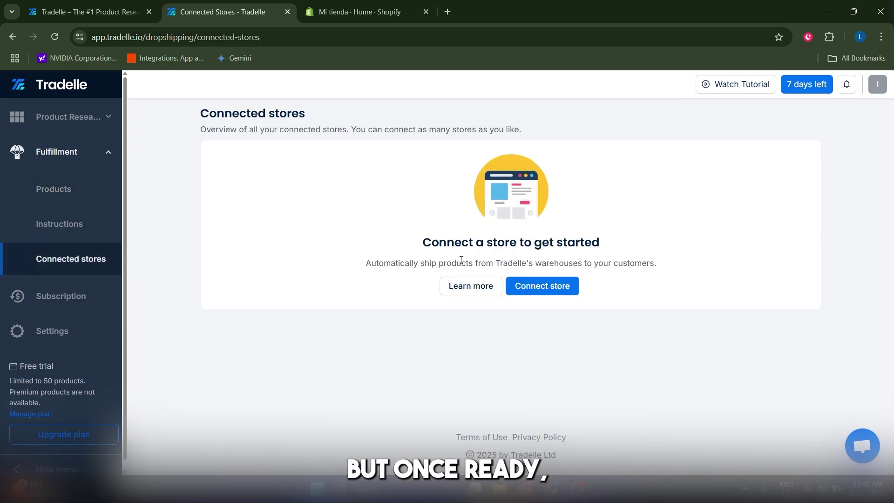
pyautogui.click(541, 286)
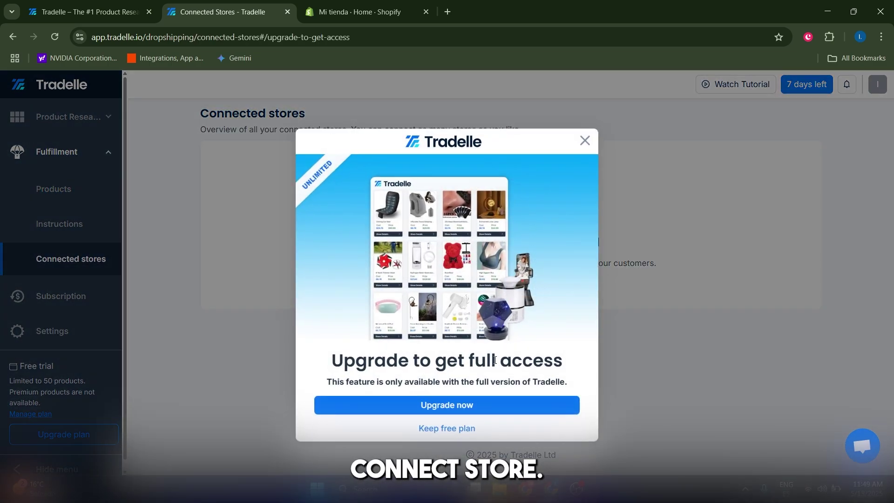
pyautogui.click(585, 140)
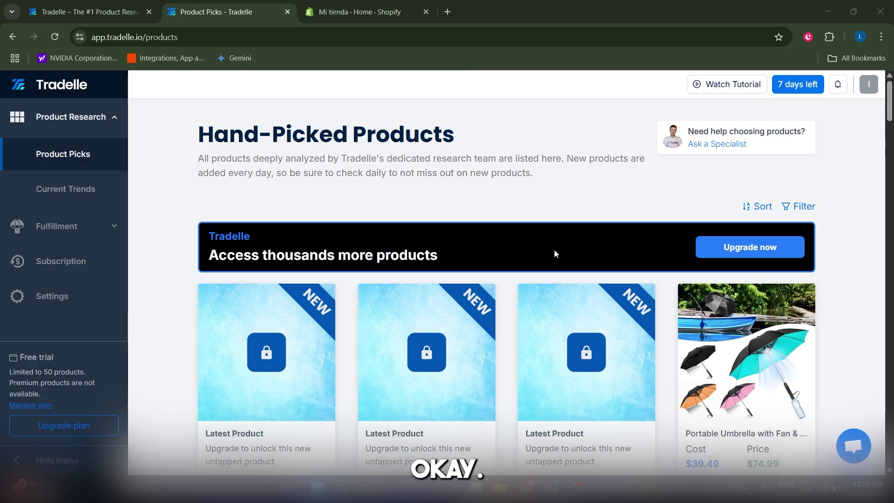
pyautogui.scroll(-10, 555, 249)
pyautogui.scroll(-12, 555, 250)
pyautogui.moveTo(890, 180); pyautogui.dragTo(890, 91)
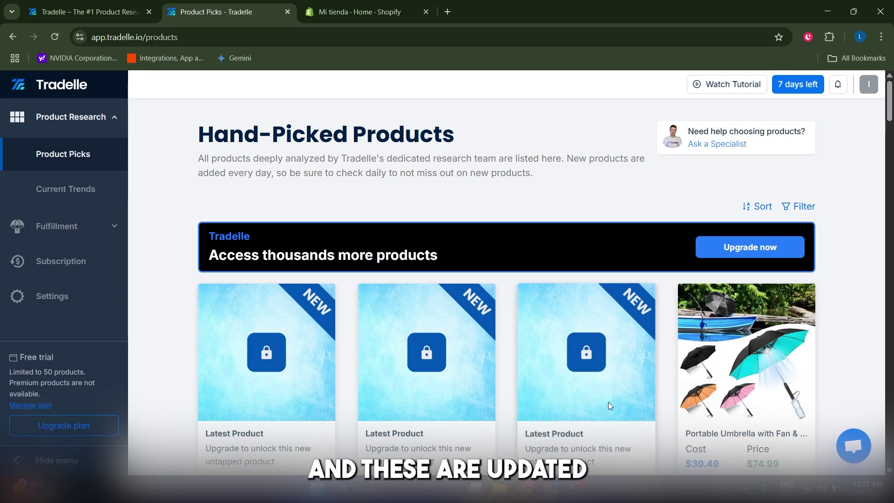
pyautogui.click(21, 201)
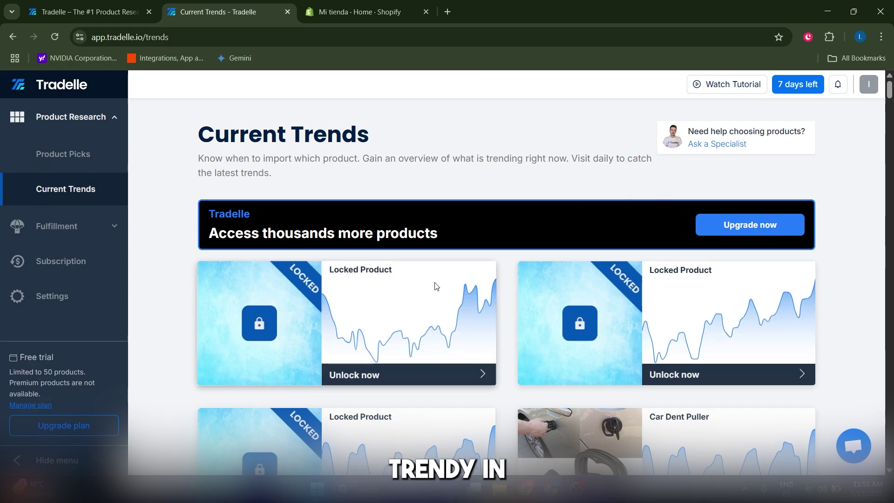
pyautogui.scroll(-10, 431, 298)
pyautogui.scroll(10, 493, 305)
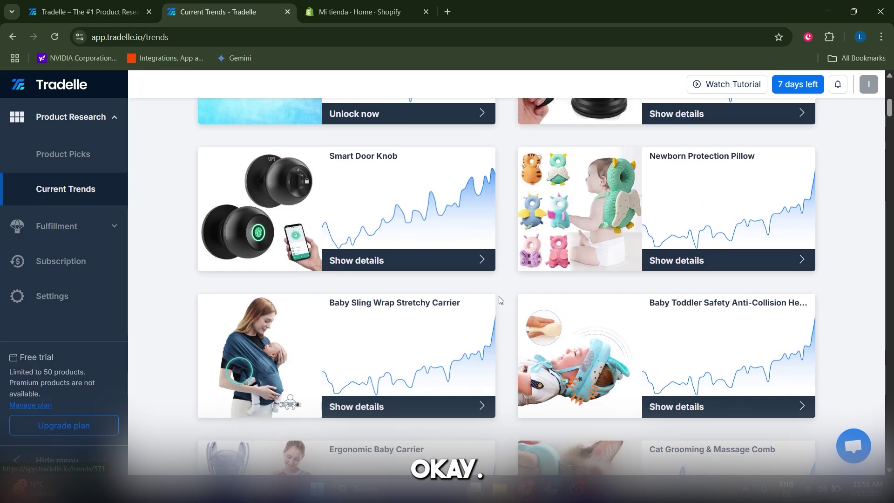
pyautogui.click(70, 161)
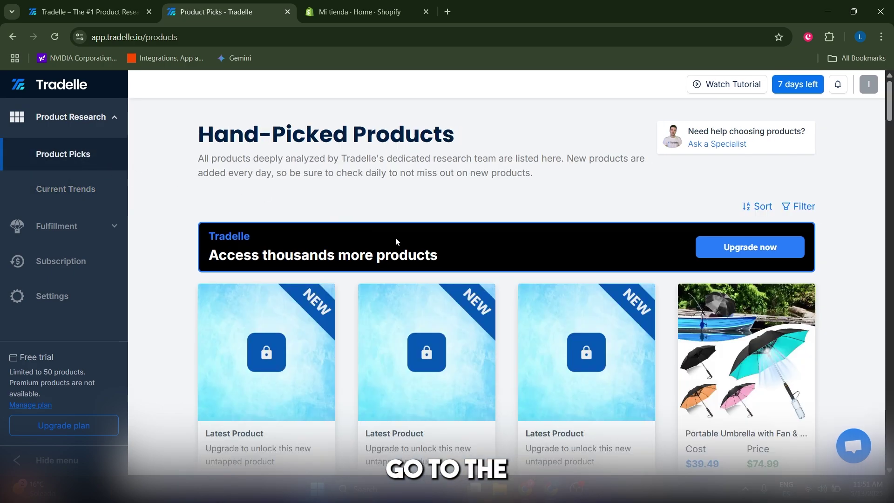
# Review the sort options and filter the product picks to Electronics only.
pyautogui.click(757, 206)
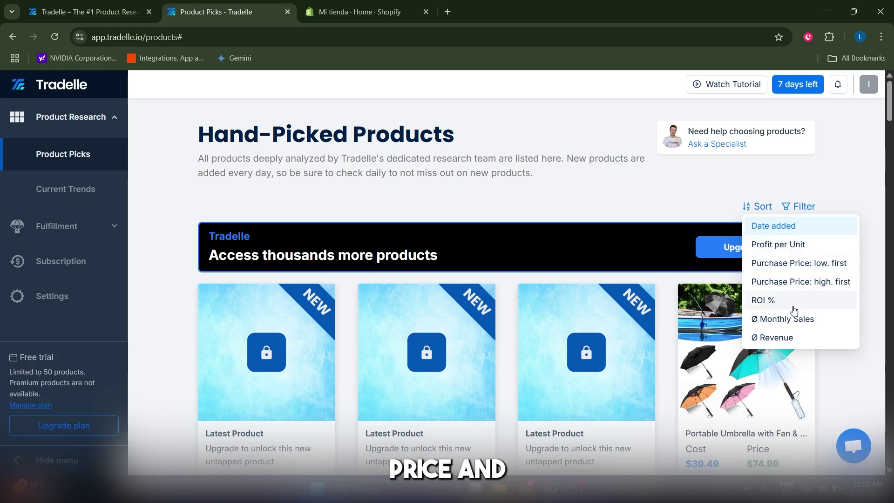
pyautogui.click(806, 208)
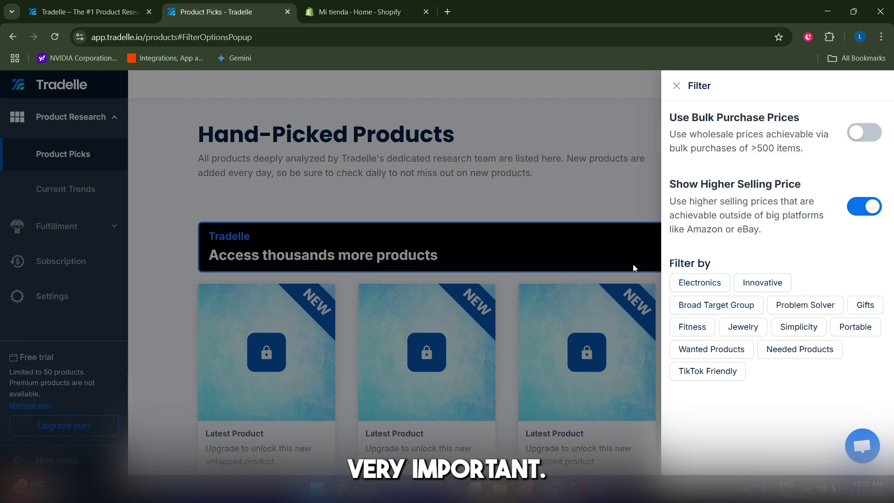
pyautogui.click(698, 282)
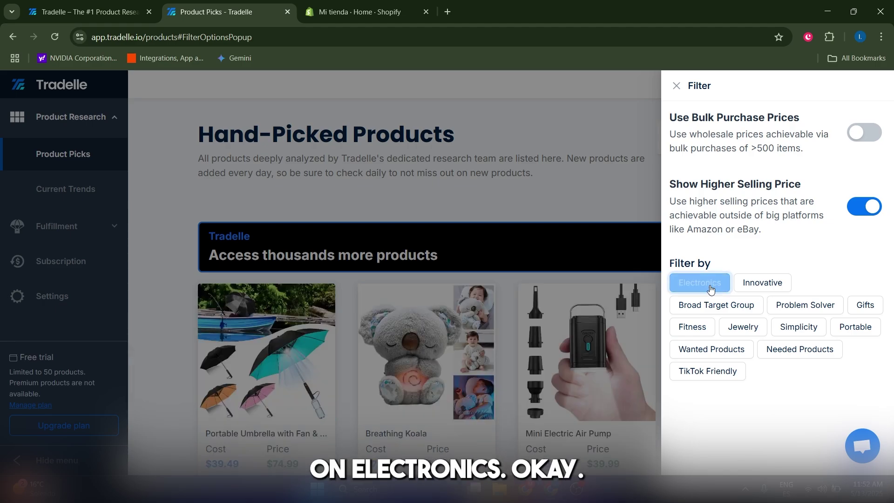
pyautogui.click(554, 208)
pyautogui.scroll(-6, 566, 261)
pyautogui.scroll(6, 575, 322)
# Toggle bulk purchase prices on and back off, then close the filter panel.
pyautogui.click(799, 206)
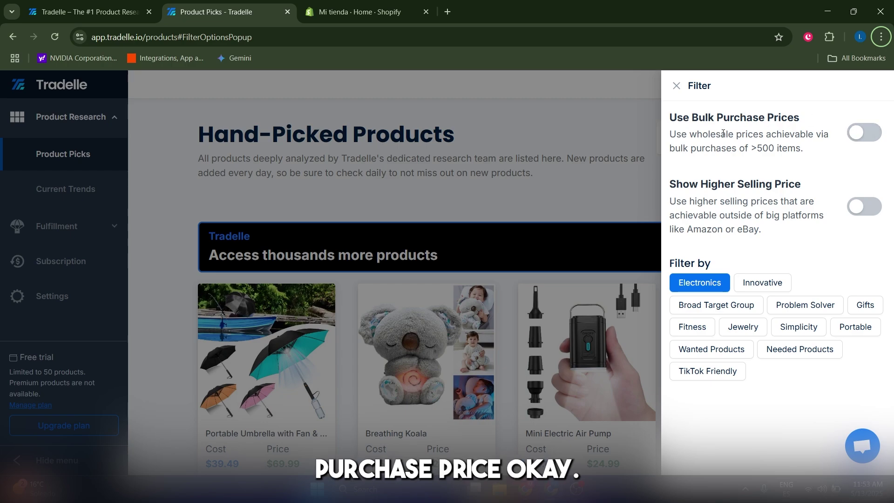
pyautogui.click(878, 136)
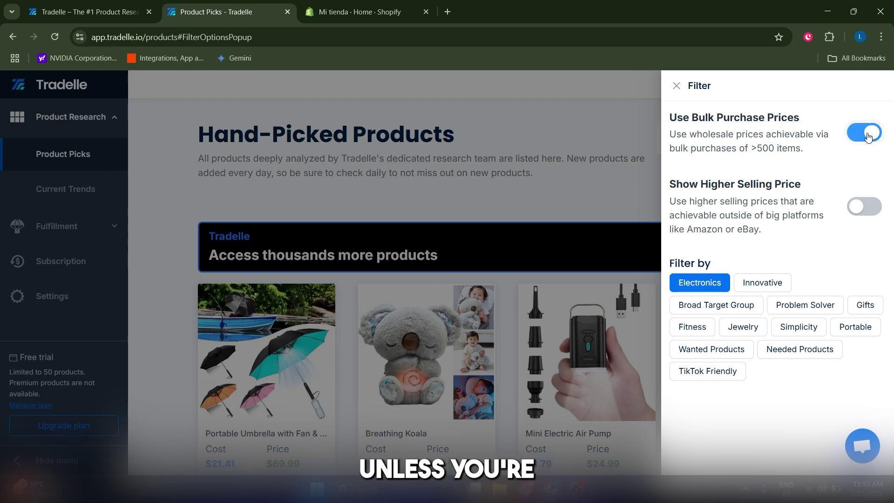
pyautogui.click(872, 136)
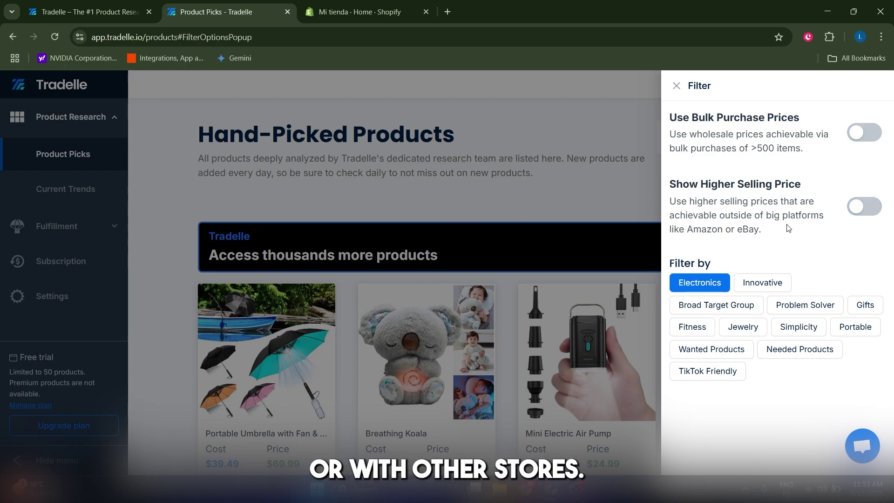
pyautogui.click(552, 204)
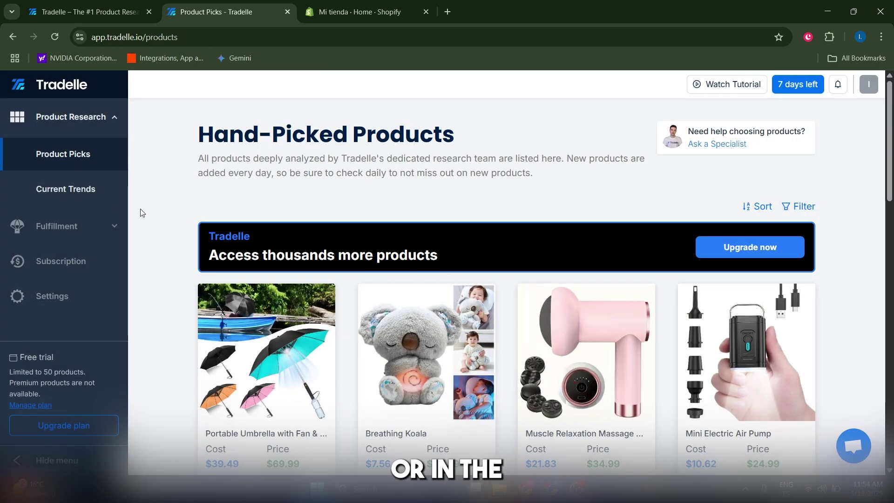
# Open the Portable Umbrella with Fan & Misting details: cost $39.49, price $69.99, profit $30.50.
pyautogui.scroll(-6, 629, 353)
pyautogui.scroll(6, 628, 352)
pyautogui.scroll(-5, 743, 212)
pyautogui.scroll(2, 391, 332)
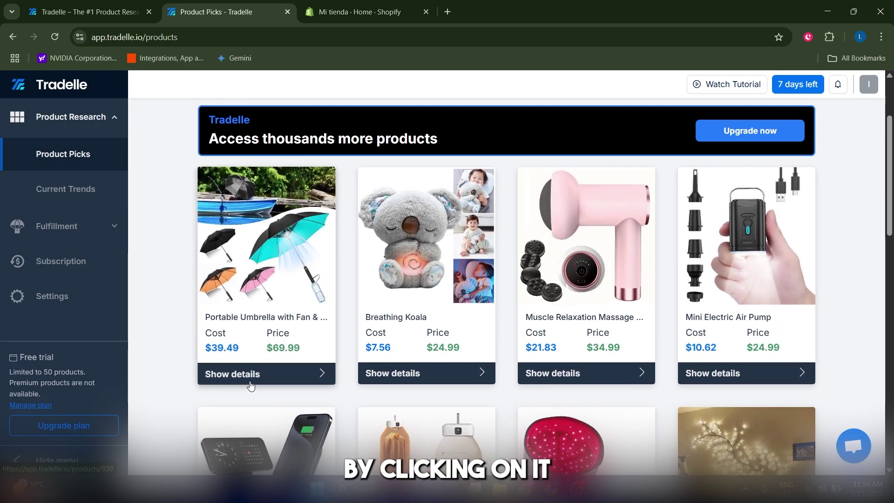
pyautogui.click(266, 373)
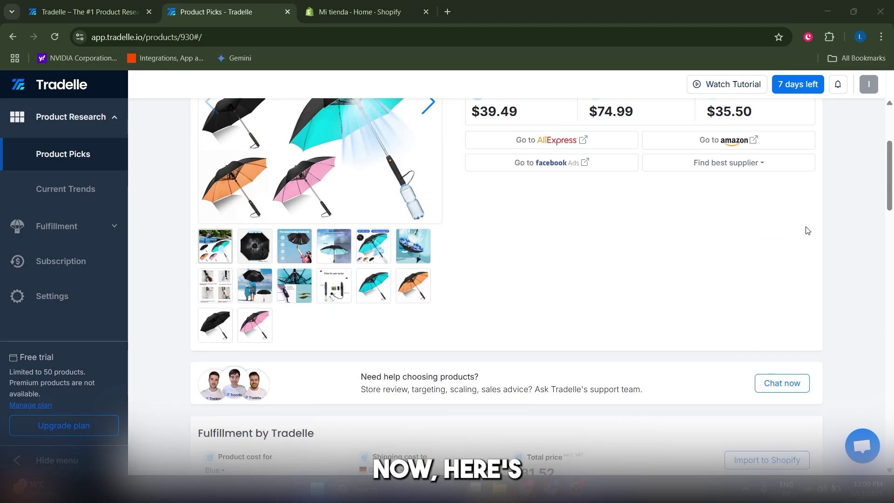
pyautogui.scroll(4, 650, 266)
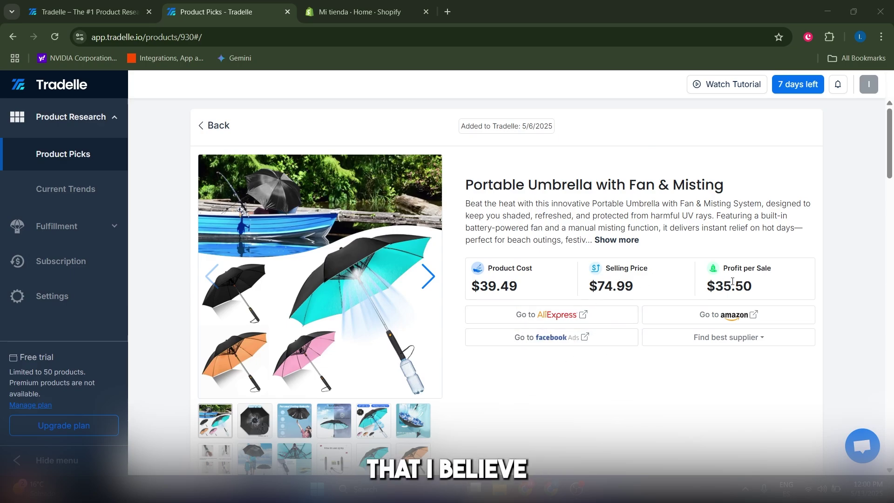
pyautogui.scroll(-15, 641, 321)
pyautogui.scroll(-5, 409, 345)
pyautogui.scroll(20, 408, 345)
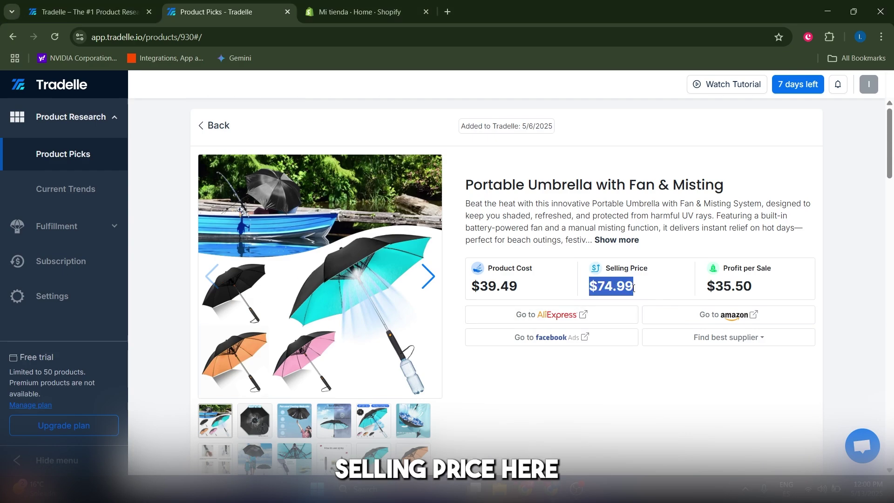
pyautogui.click(640, 293)
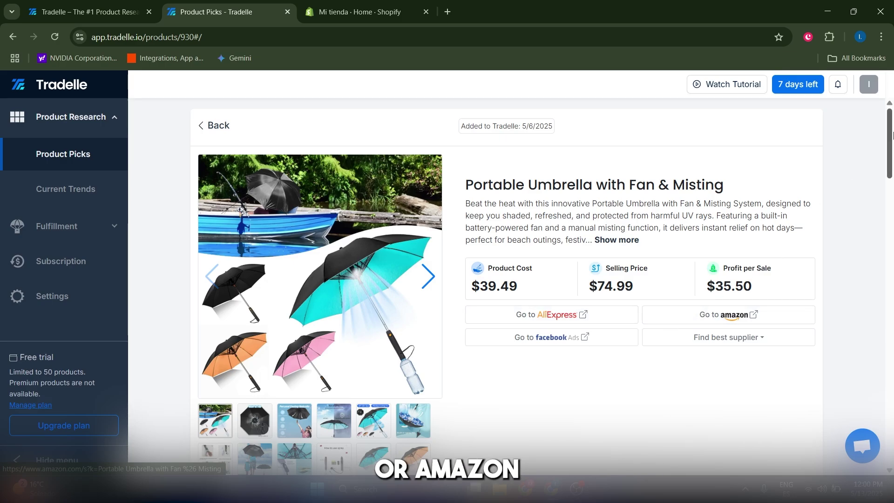
pyautogui.moveTo(891, 139); pyautogui.dragTo(891, 313)
pyautogui.scroll(-9, 413, 392)
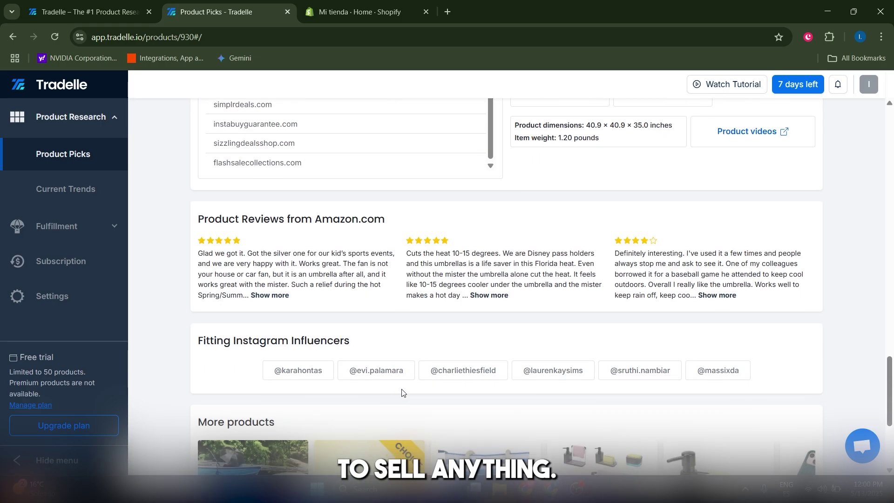
pyautogui.scroll(2, 512, 394)
pyautogui.scroll(15, 564, 402)
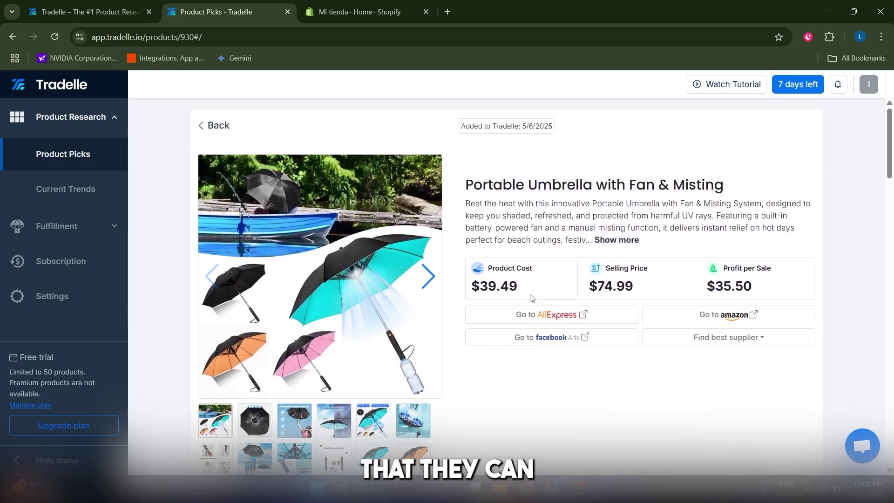
pyautogui.scroll(-5, 536, 303)
pyautogui.scroll(-3, 538, 304)
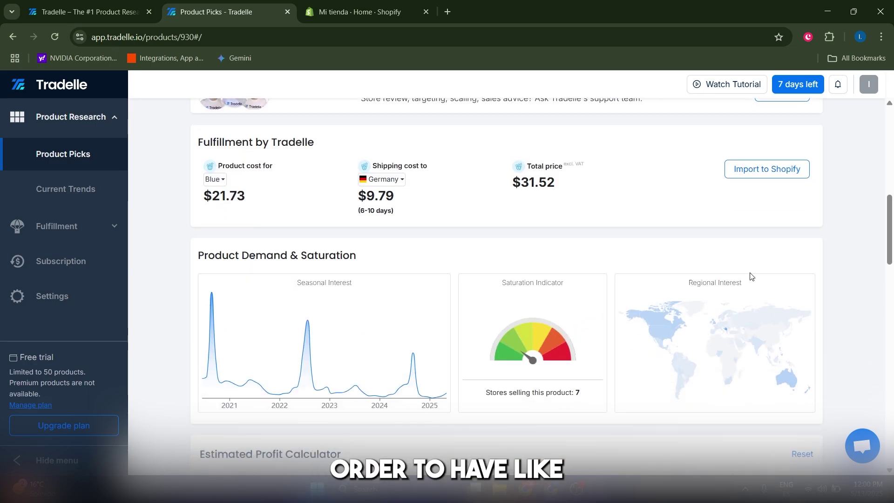
pyautogui.scroll(5, 736, 282)
pyautogui.scroll(-5, 717, 289)
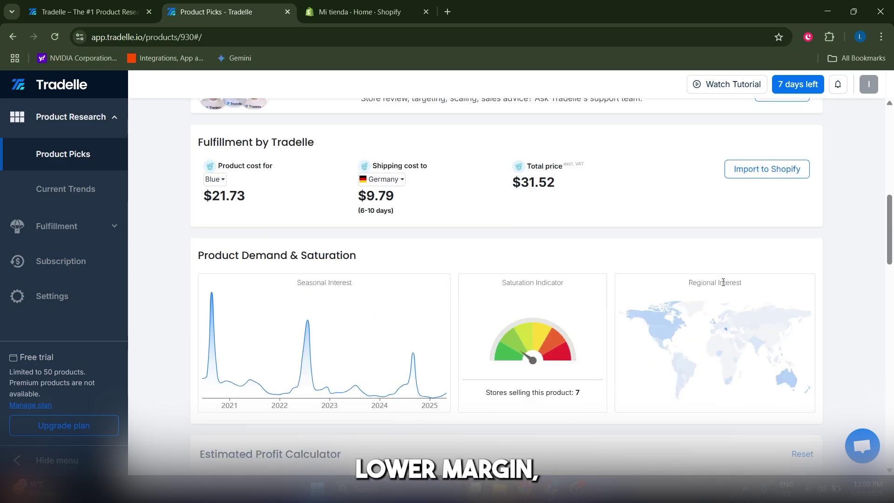
pyautogui.scroll(-7, 723, 282)
pyautogui.scroll(4, 723, 283)
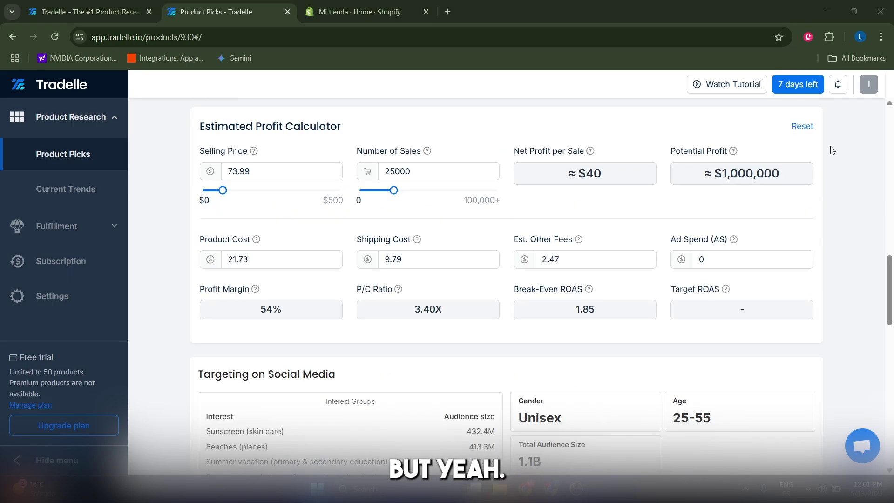
pyautogui.scroll(9, 810, 224)
pyautogui.scroll(10, 745, 261)
pyautogui.scroll(-9, 680, 312)
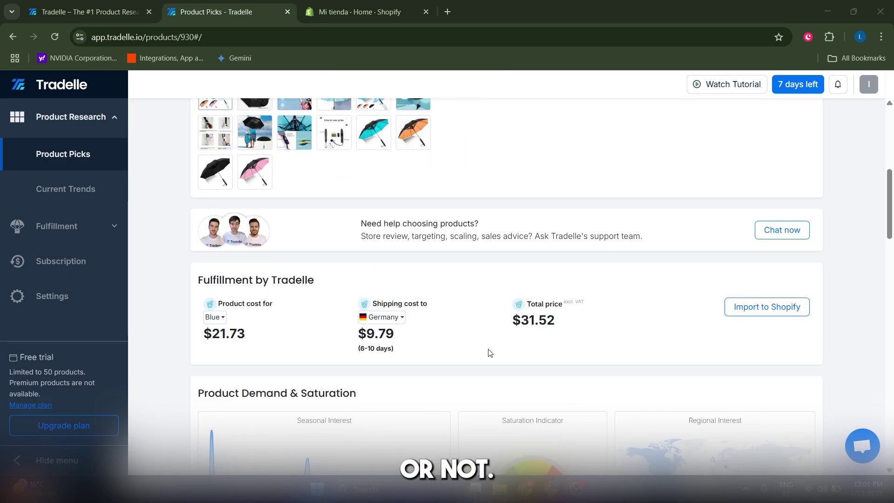
pyautogui.scroll(-6, 505, 347)
pyautogui.scroll(3, 507, 317)
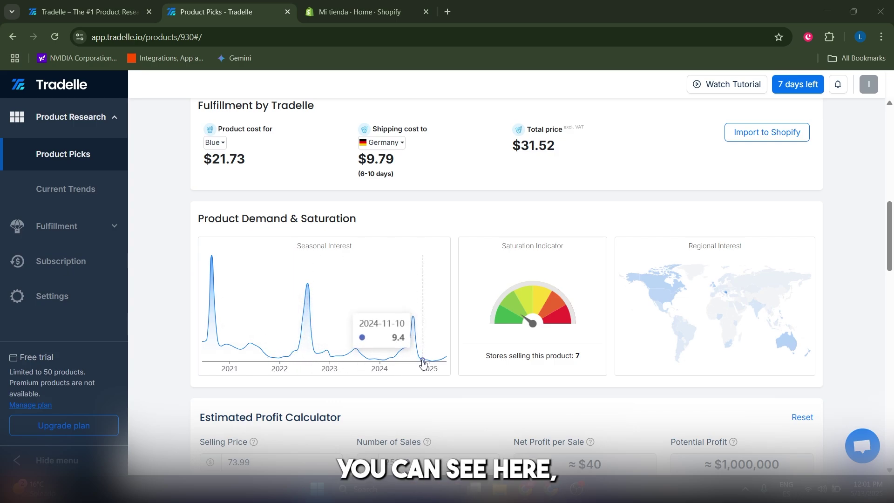
pyautogui.scroll(8, 419, 350)
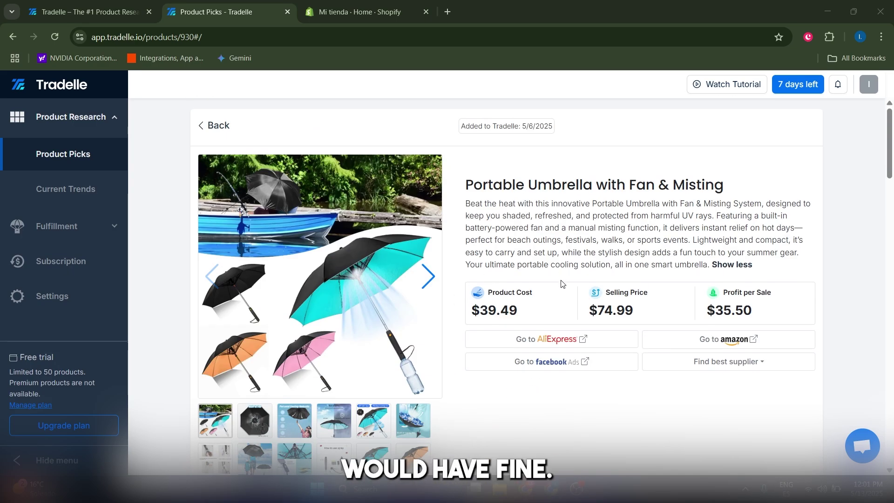
pyautogui.scroll(-12, 512, 270)
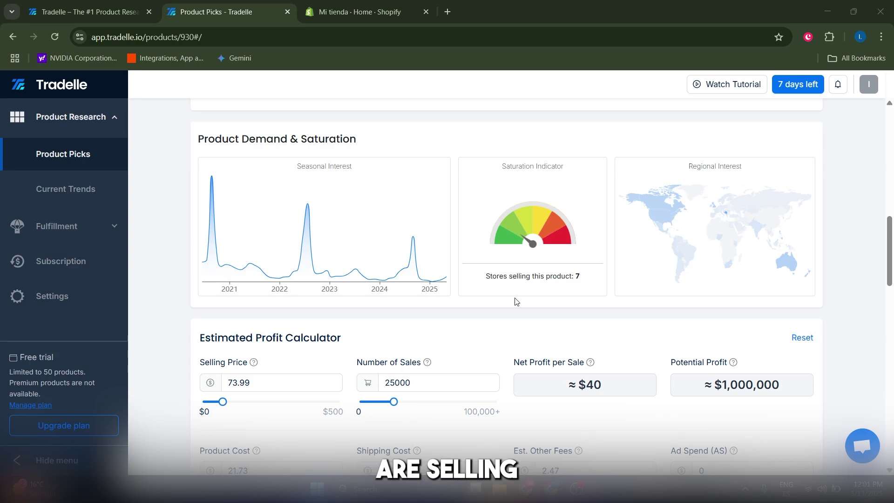
pyautogui.scroll(-4, 513, 302)
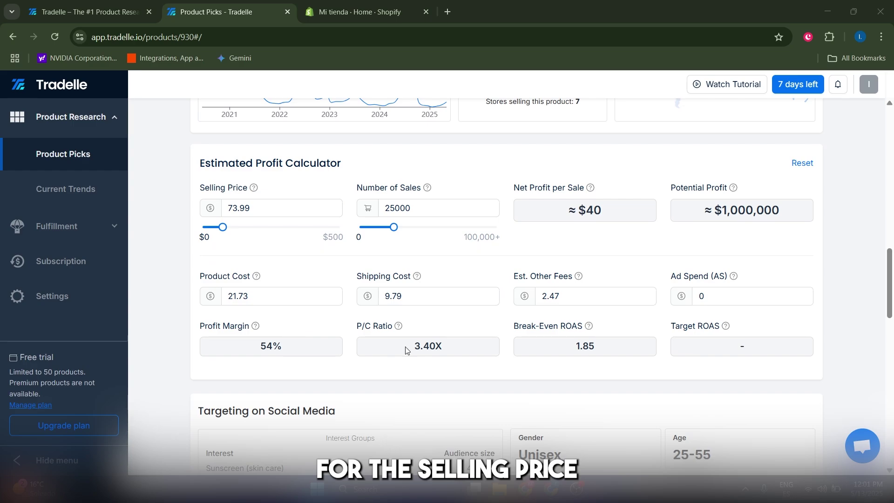
pyautogui.scroll(-2, 529, 345)
pyautogui.scroll(3, 529, 345)
pyautogui.scroll(-1, 892, 285)
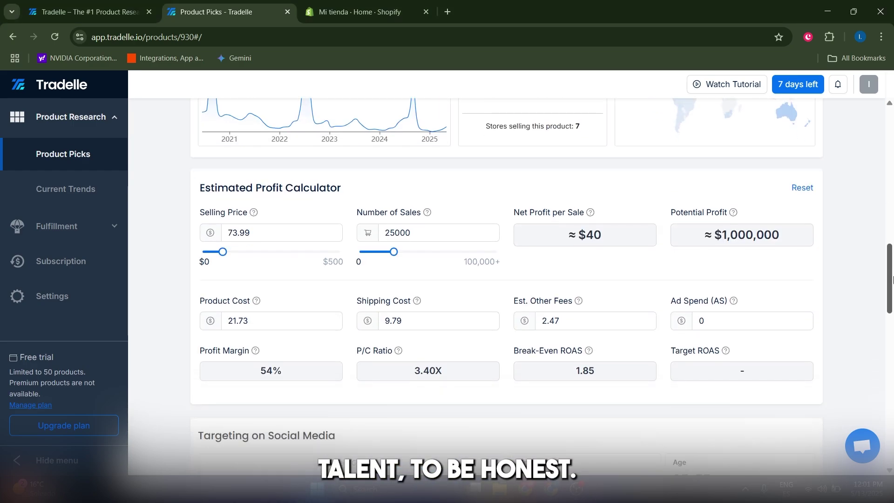
pyautogui.scroll(-3, 891, 285)
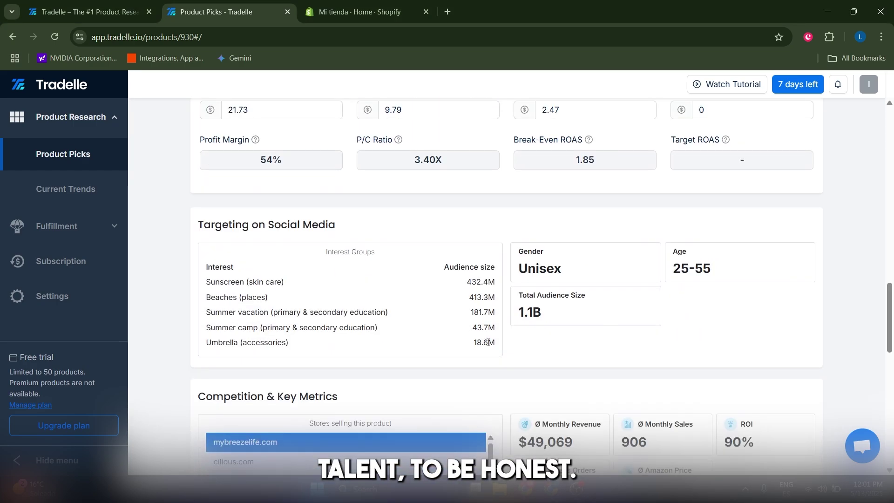
pyautogui.doubleClick(266, 228)
pyautogui.click(273, 246)
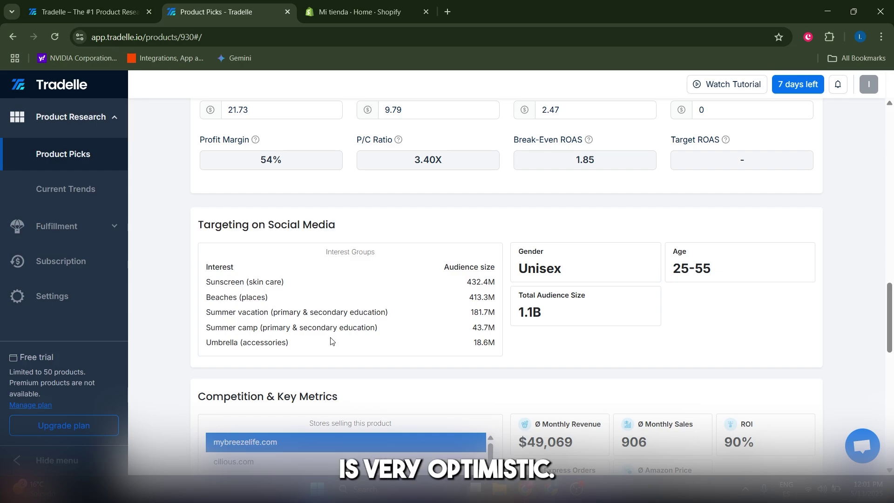
# Open instabuyguarantee.com's misting umbrella listing in a new tab and highlight its €32,95 price.
pyautogui.scroll(-3, 635, 316)
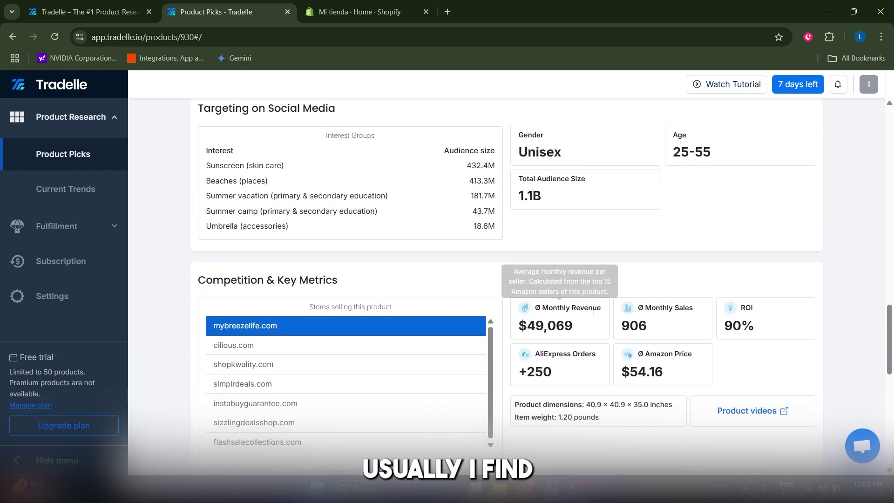
pyautogui.scroll(-5, 599, 319)
pyautogui.scroll(2, 540, 251)
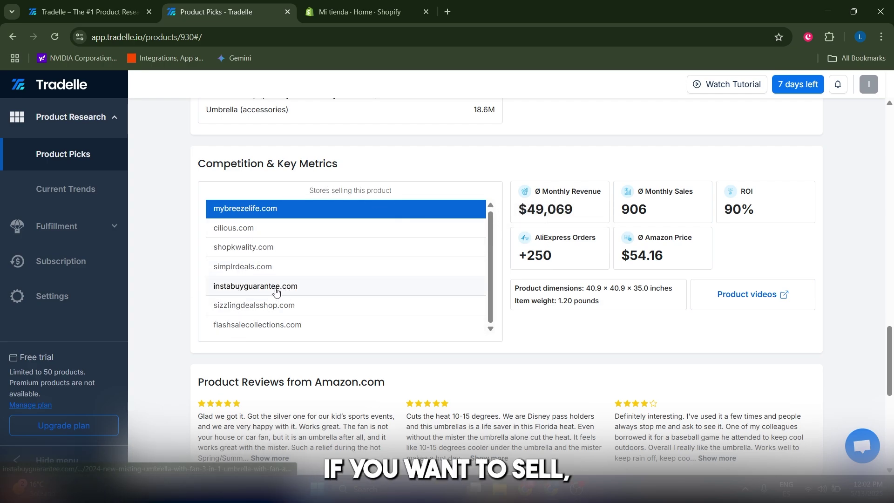
pyautogui.click(263, 297)
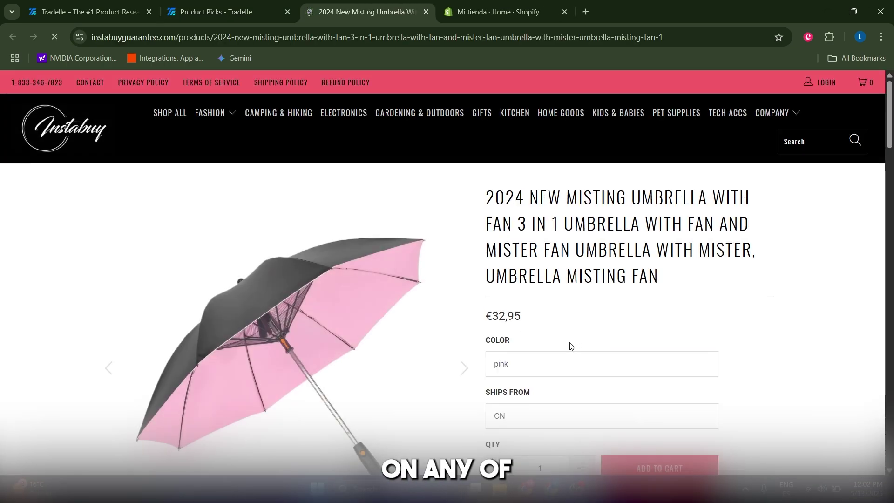
pyautogui.scroll(-3, 248, 279)
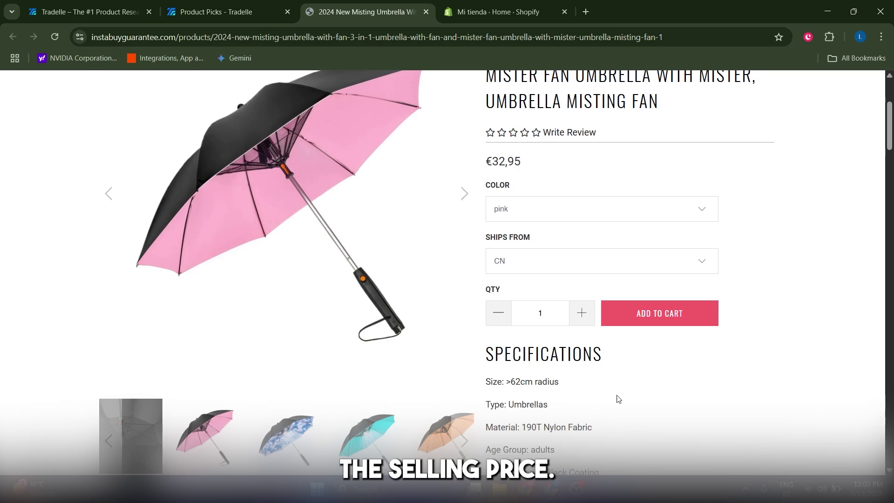
pyautogui.scroll(2, 553, 319)
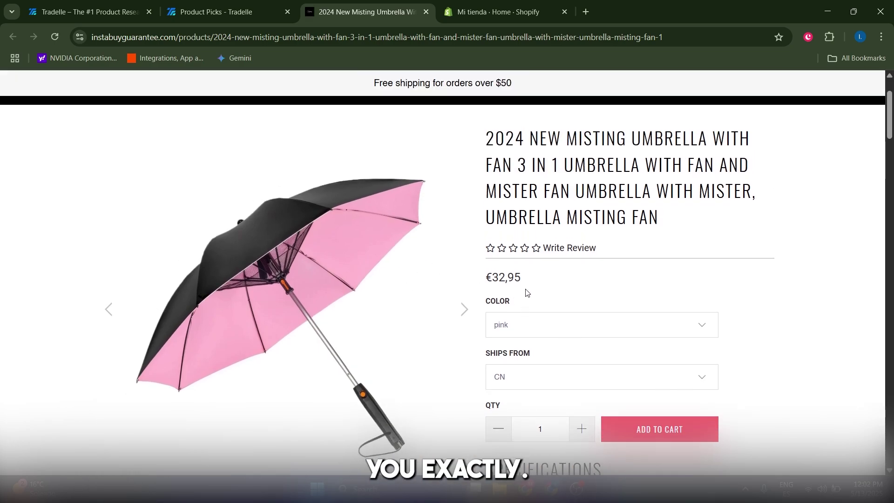
pyautogui.doubleClick(510, 280)
# Back in Tradelle, select the umbrella's $74.99 selling price.
pyautogui.click(222, 5)
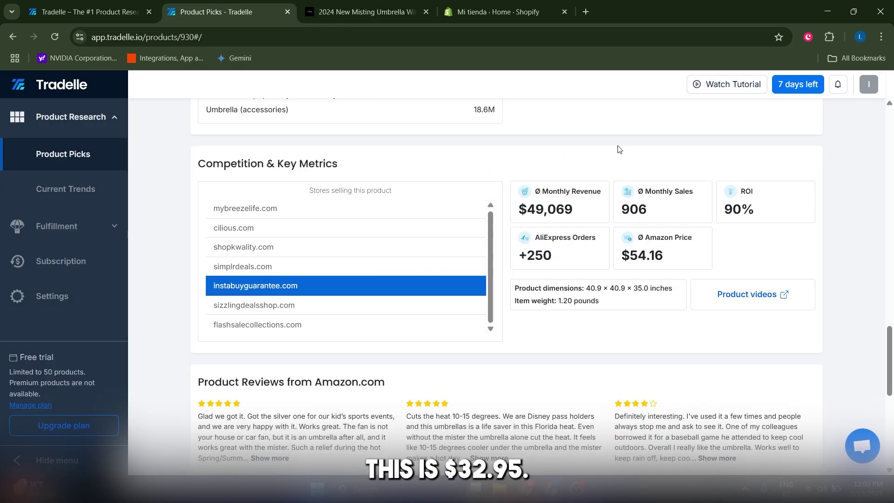
pyautogui.moveTo(891, 351); pyautogui.dragTo(891, 132)
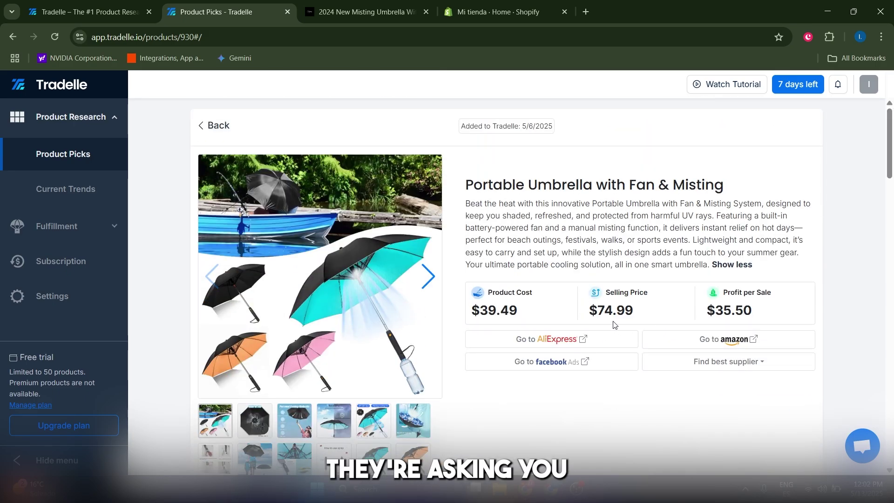
pyautogui.doubleClick(623, 309)
pyautogui.tripleClick(623, 309)
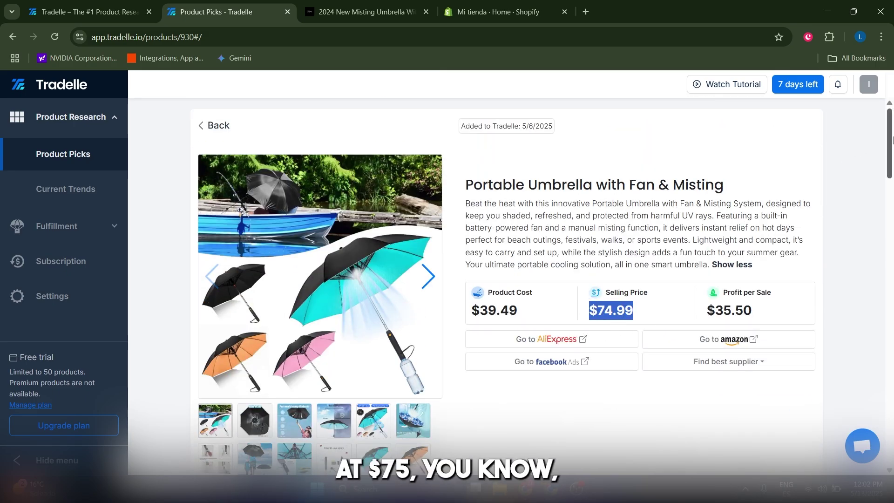
# Attempt Import to Shopify, dismiss the resulting upgrade offer, and switch to the Shopify admin.
pyautogui.moveTo(891, 137); pyautogui.dragTo(878, 371)
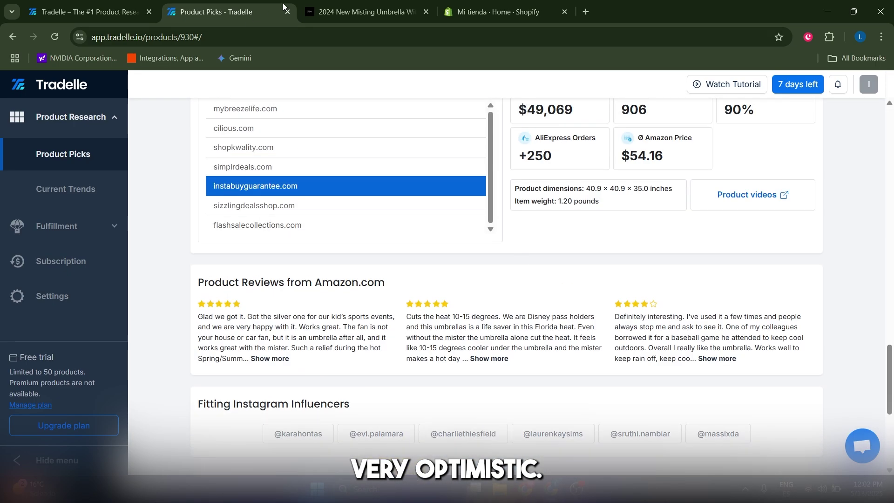
pyautogui.click(426, 11)
pyautogui.scroll(15, 705, 370)
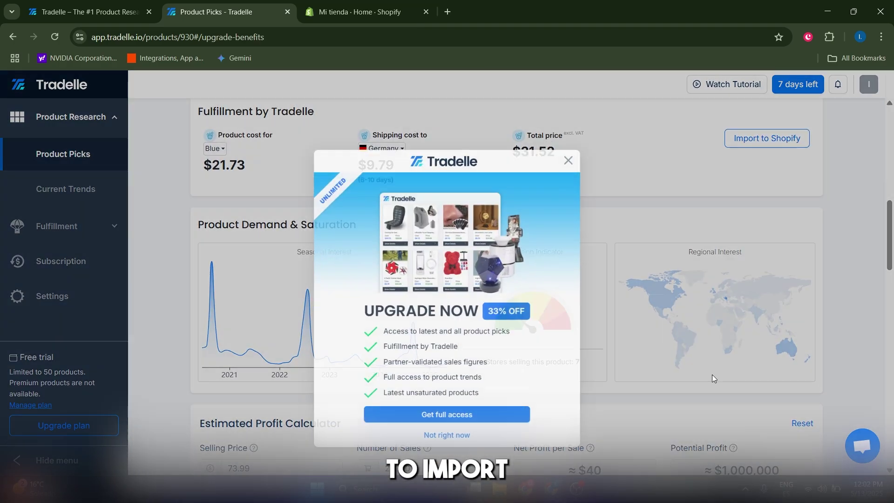
pyautogui.click(573, 155)
pyautogui.scroll(3, 728, 274)
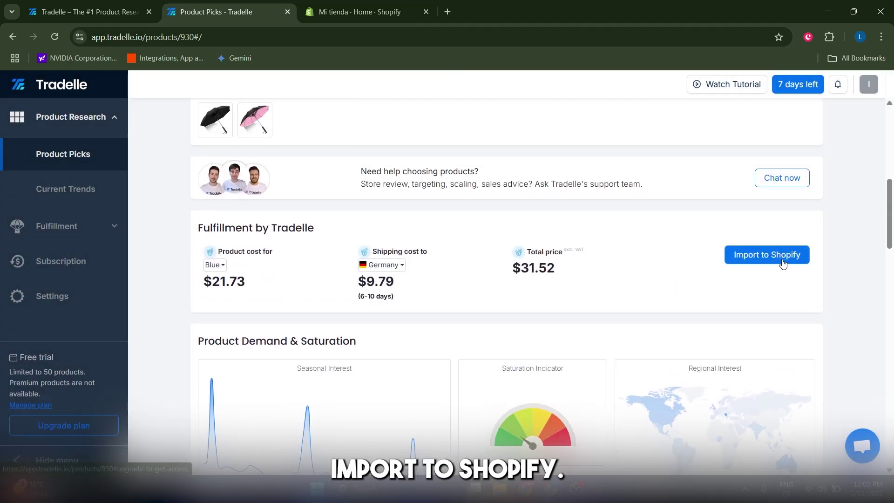
pyautogui.click(354, 12)
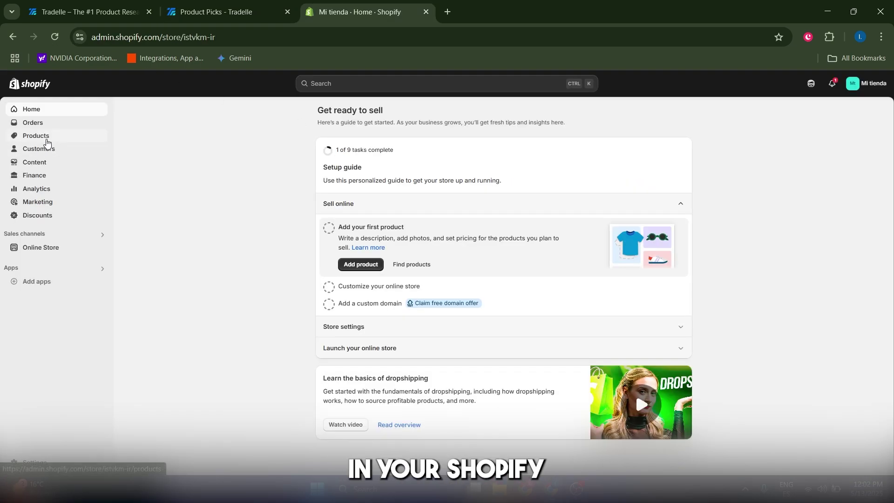
# Confirm the Shopify Products list is still empty, then return to the store home.
pyautogui.click(45, 140)
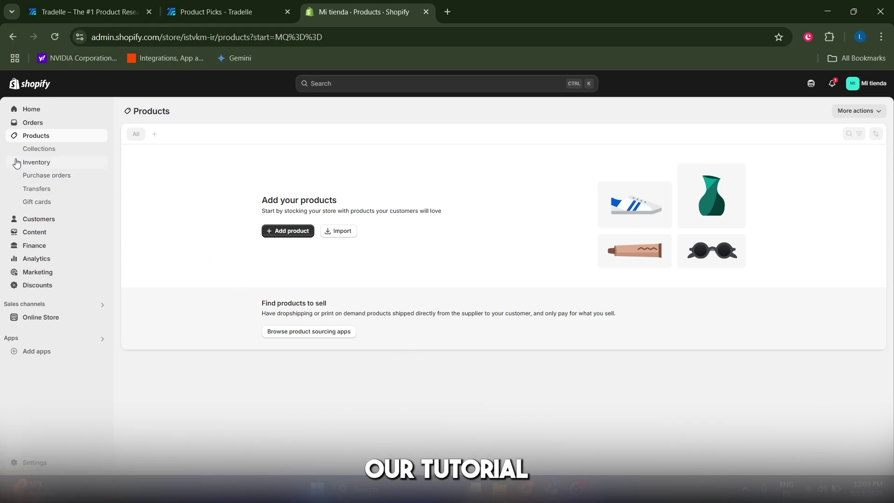
pyautogui.click(31, 112)
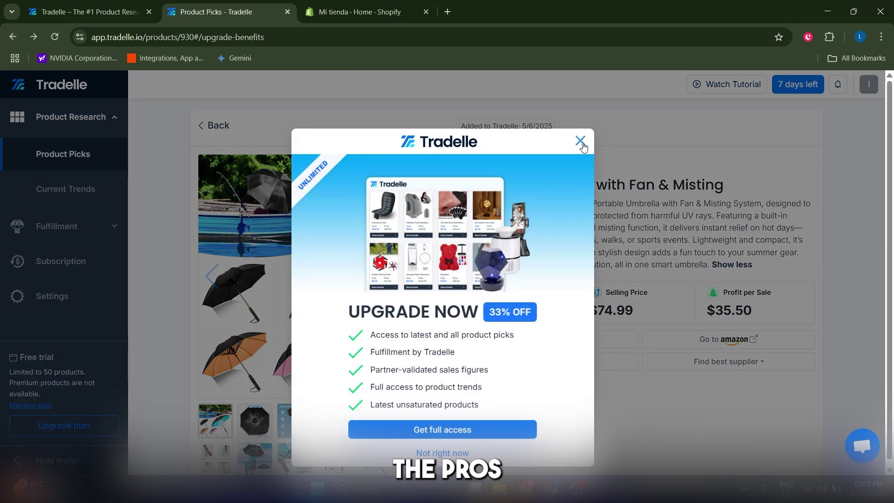
# Close the Upgrade Now offer and scroll the umbrella page to the $31.52 fulfillment total.
pyautogui.click(581, 141)
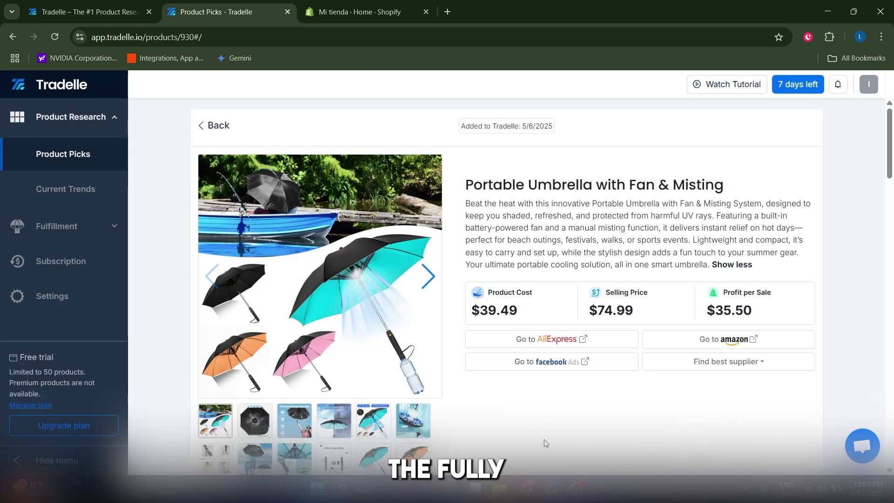
pyautogui.scroll(-5, 546, 372)
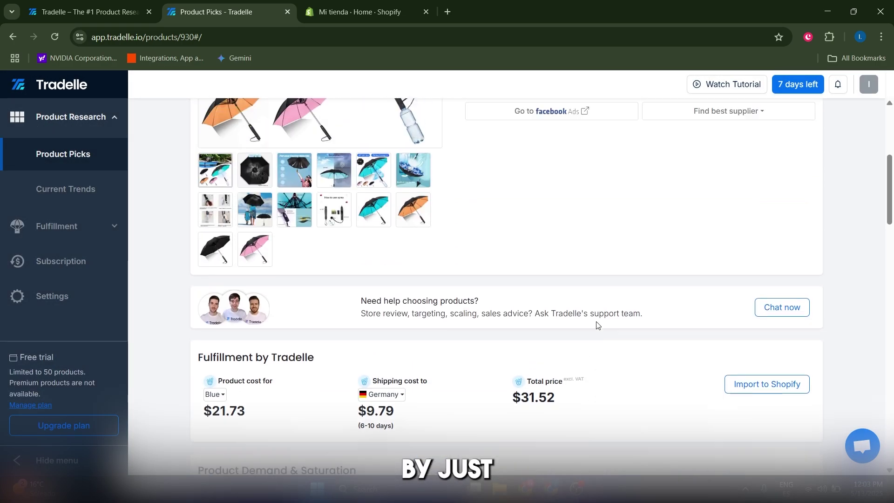
pyautogui.scroll(1, 745, 425)
pyautogui.scroll(-4, 729, 385)
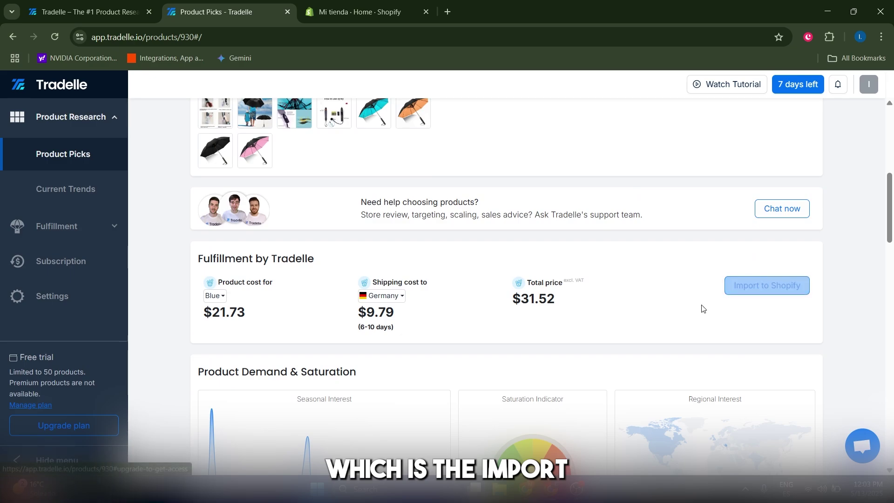
pyautogui.scroll(-5, 720, 303)
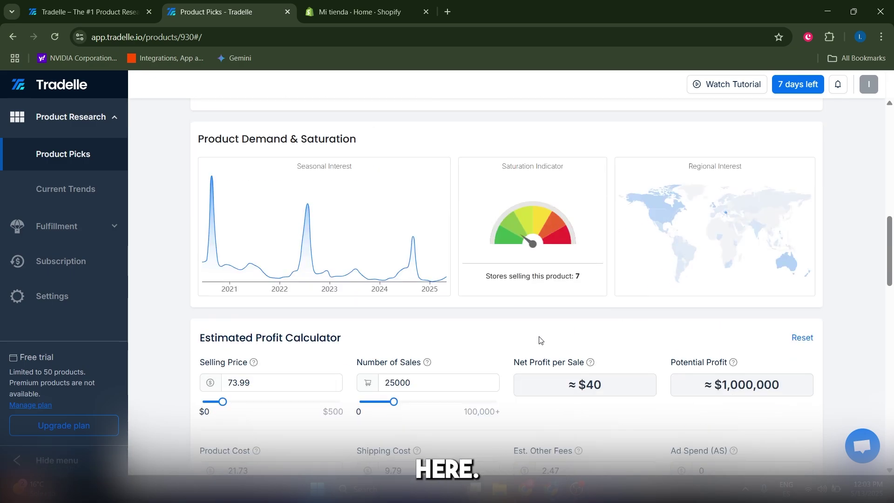
pyautogui.scroll(-1, 539, 340)
pyautogui.scroll(3, 579, 356)
pyautogui.scroll(4, 579, 356)
pyautogui.scroll(-8, 571, 366)
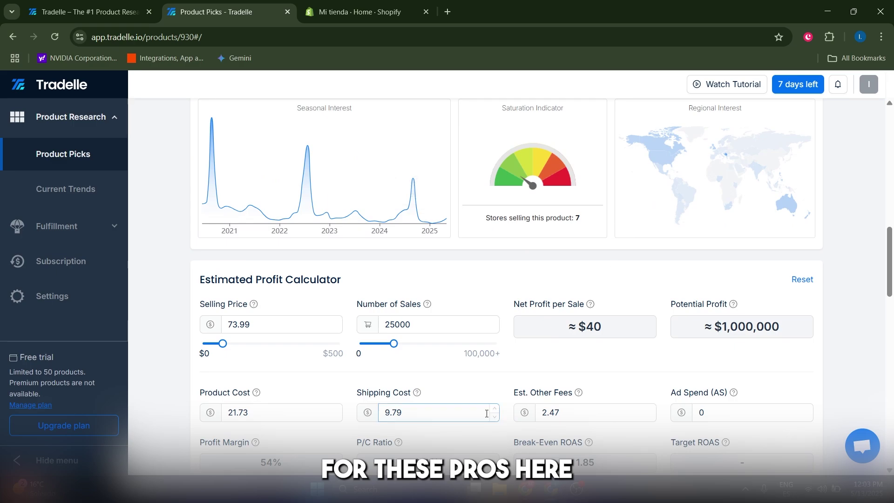
pyautogui.scroll(-6, 473, 323)
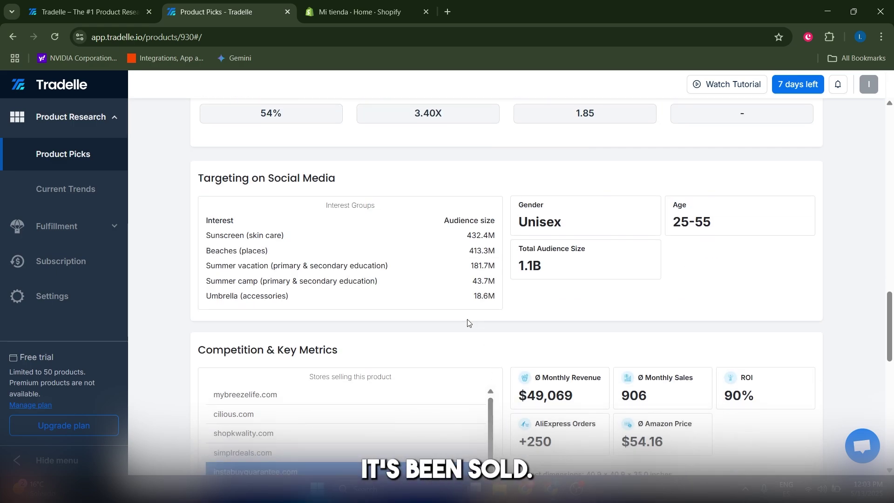
pyautogui.scroll(-1, 483, 304)
pyautogui.scroll(12, 485, 305)
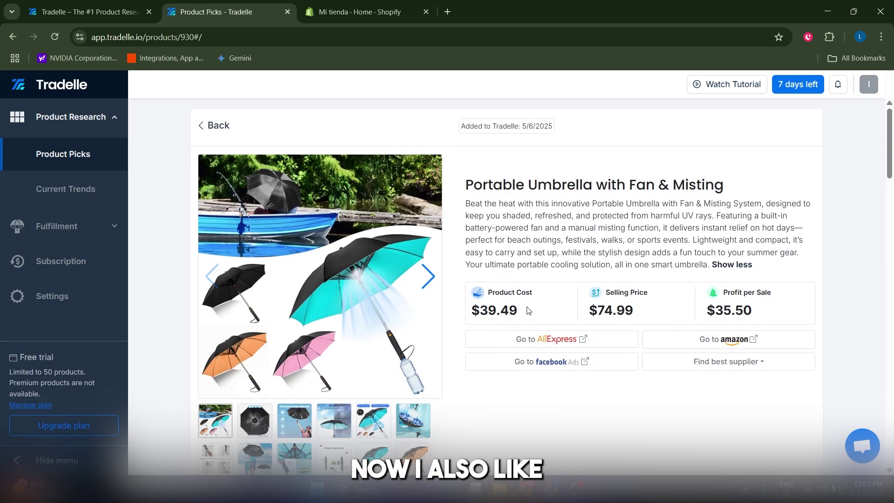
pyautogui.scroll(-6, 540, 372)
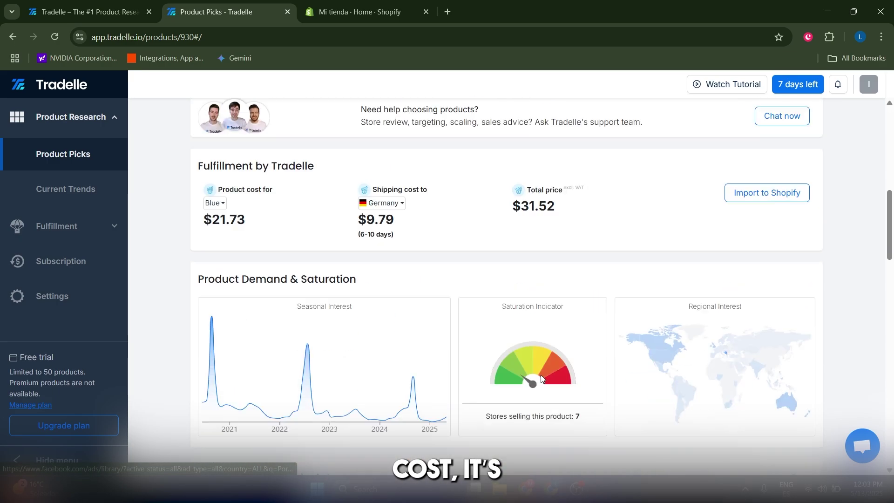
pyautogui.scroll(7, 326, 363)
pyautogui.scroll(-6, 436, 331)
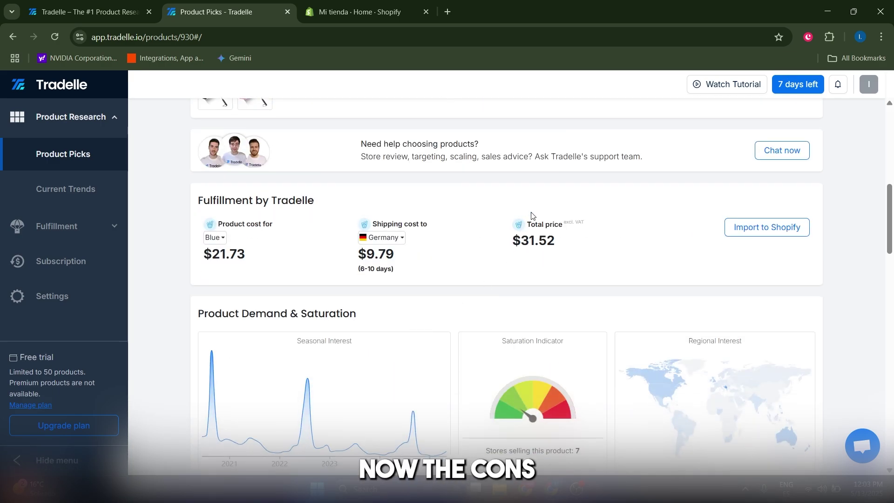
pyautogui.scroll(10, 533, 215)
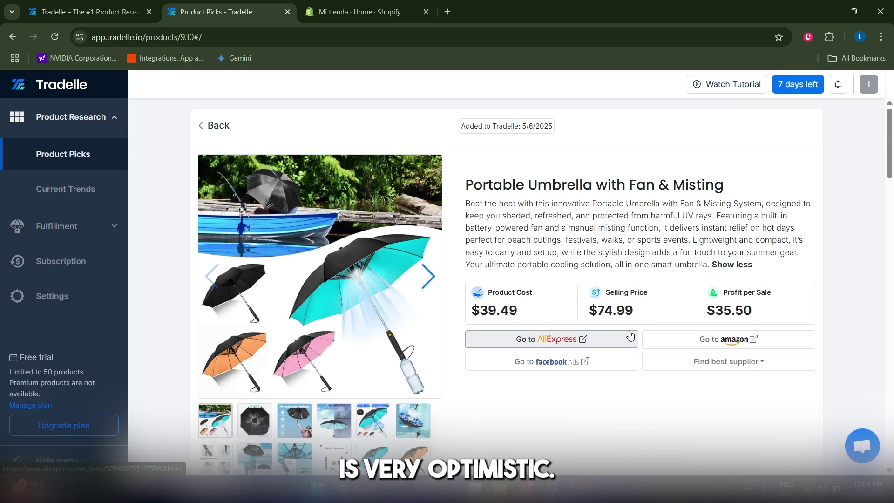
pyautogui.scroll(-15, 653, 330)
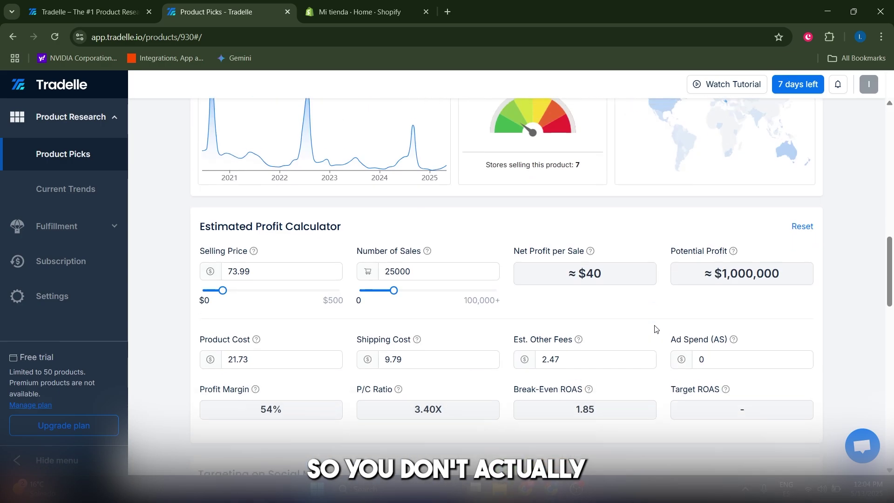
pyautogui.scroll(15, 613, 410)
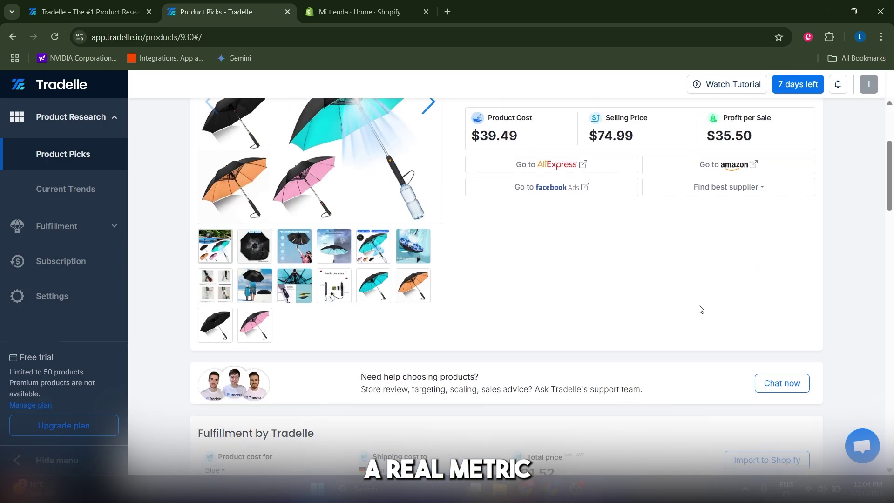
pyautogui.scroll(-8, 675, 326)
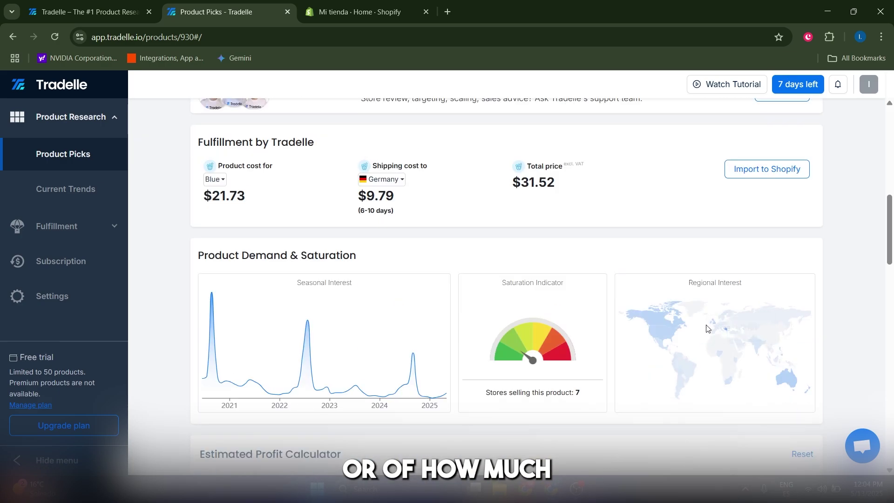
pyautogui.moveTo(890, 238); pyautogui.dragTo(891, 449)
pyautogui.click(507, 439)
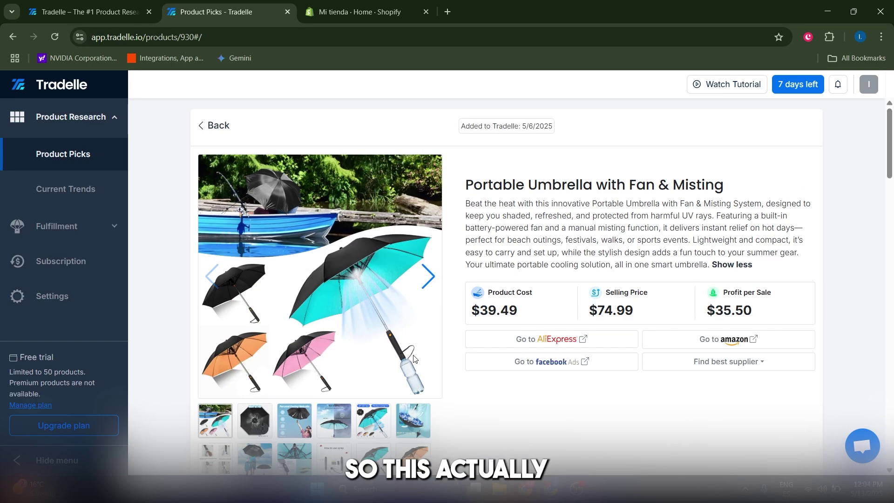
pyautogui.scroll(-10, 497, 409)
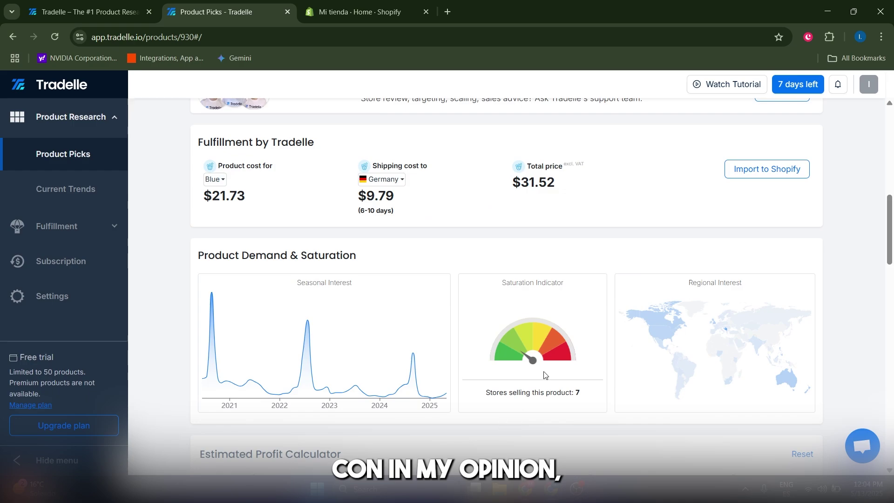
pyautogui.scroll(10, 536, 349)
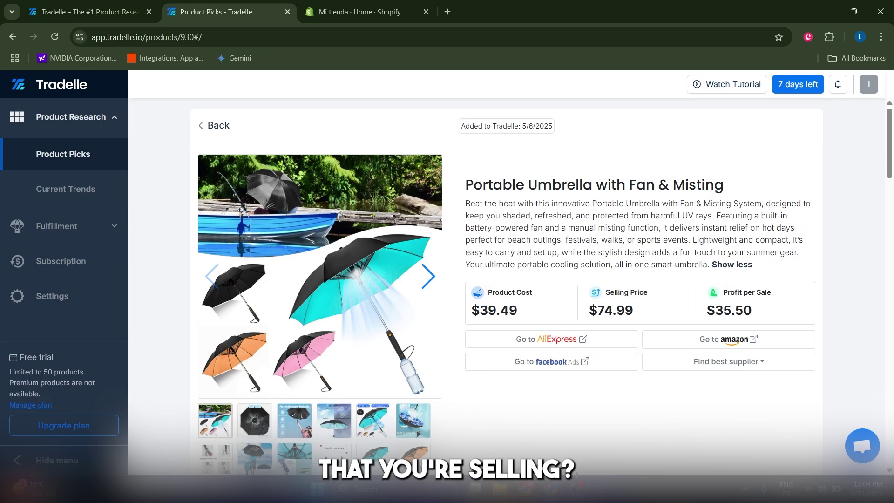
pyautogui.scroll(-10, 507, 384)
pyautogui.scroll(-5, 508, 384)
pyautogui.scroll(15, 419, 267)
pyautogui.scroll(3, 419, 267)
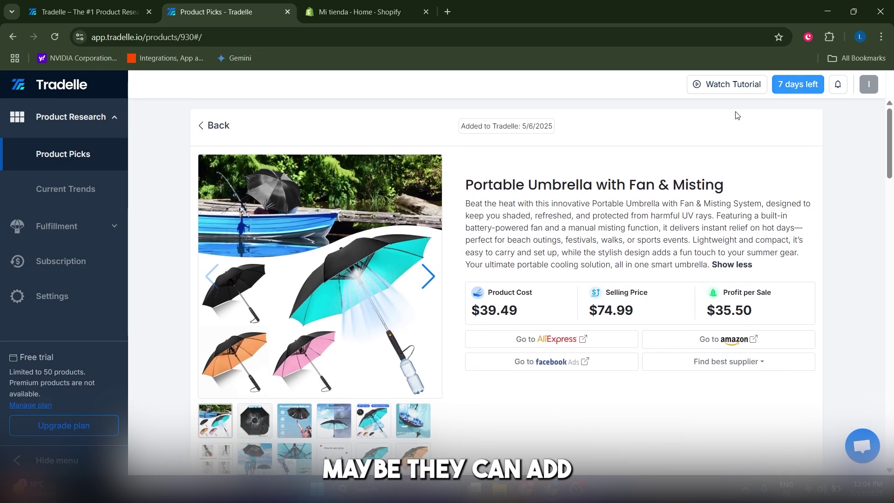